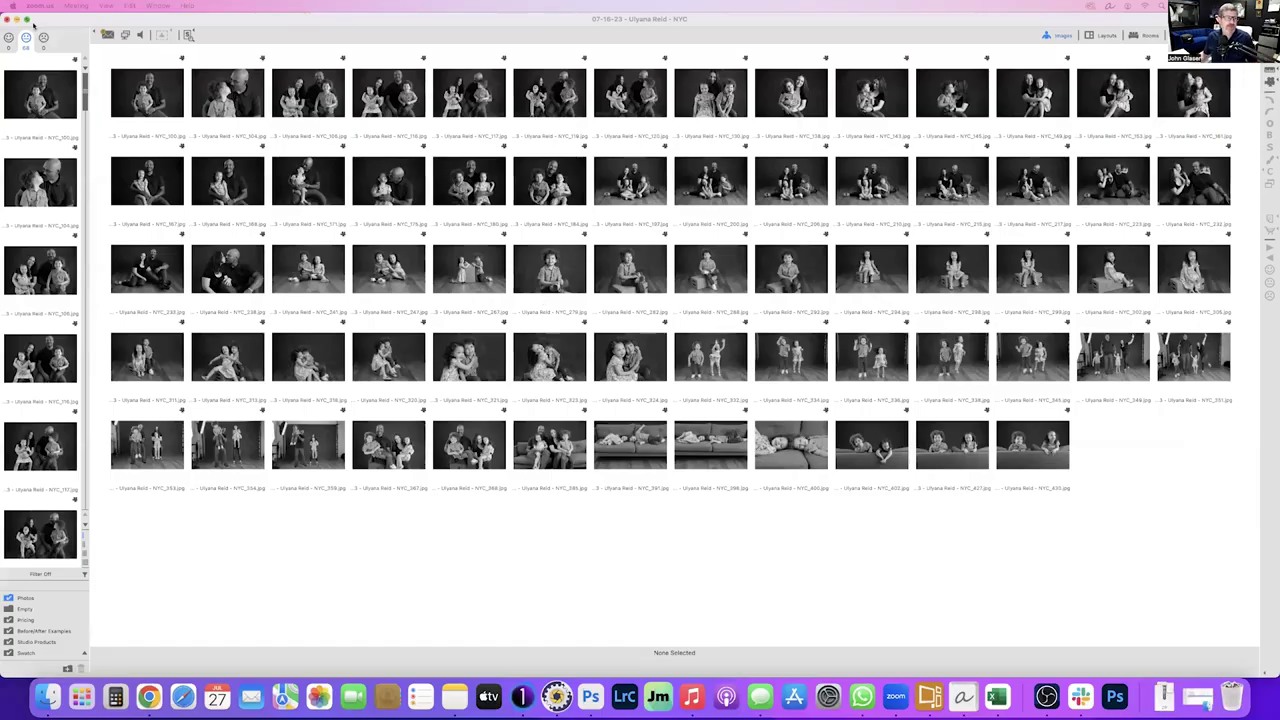
# - Open the Template album from the Dock and show its Pricing set as thumbnails
pyautogui.click(16, 19)
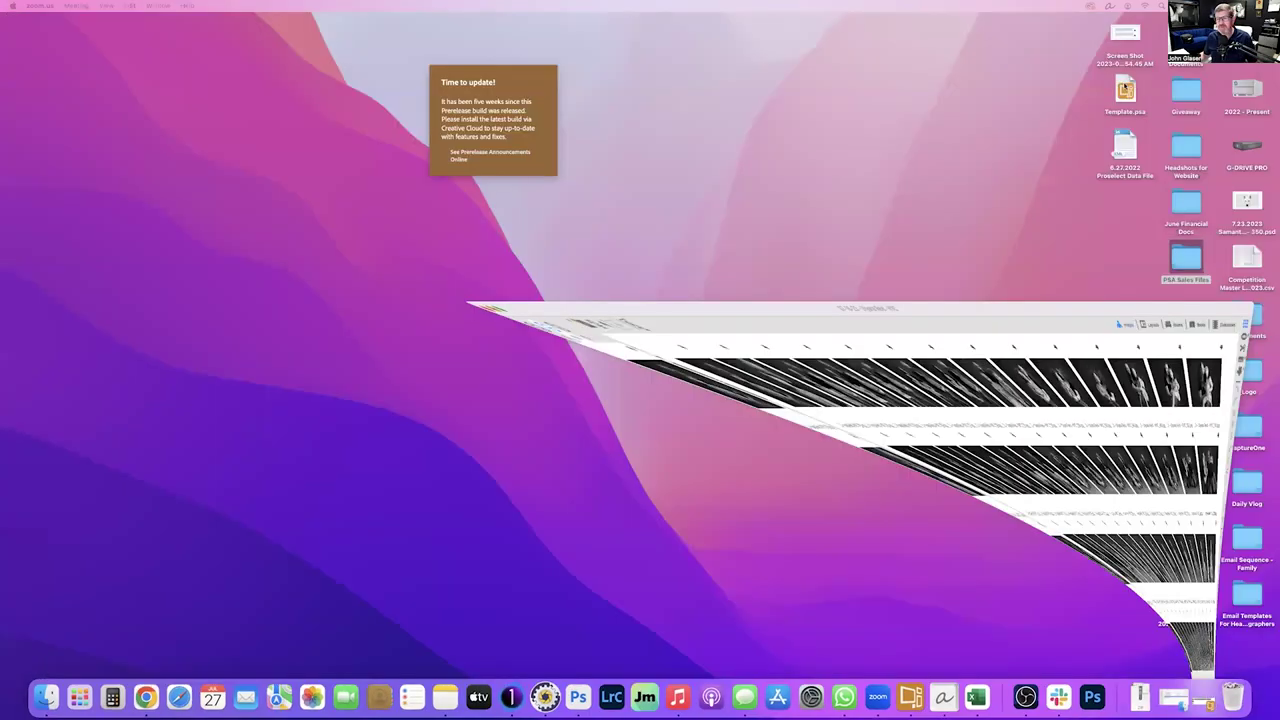
pyautogui.doubleClick(1125, 90)
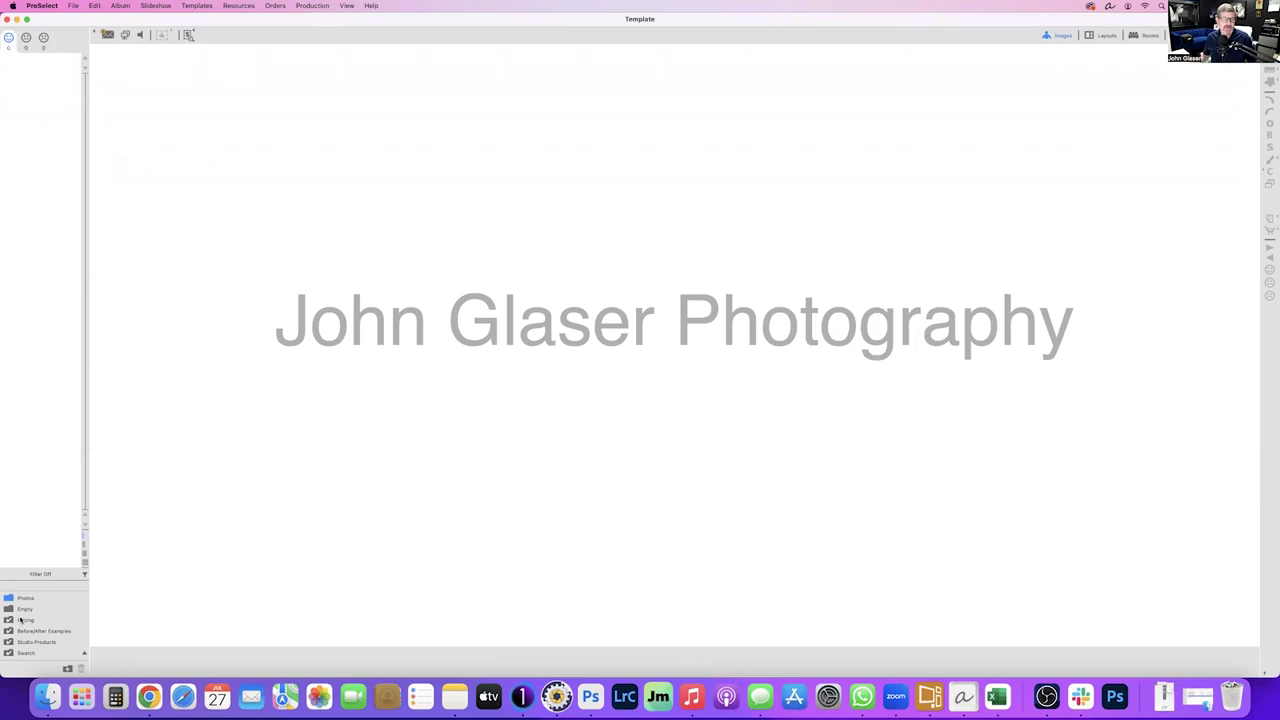
pyautogui.click(20, 620)
pyautogui.click(25, 38)
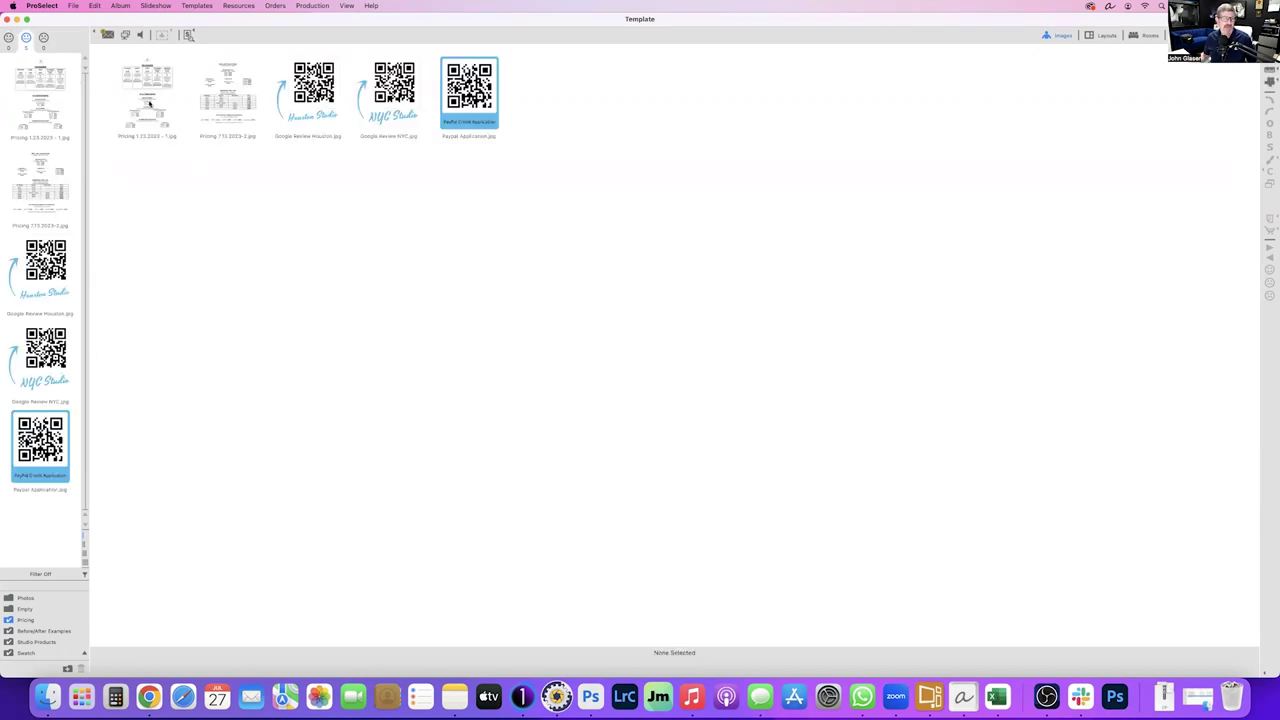
# - Step through the pricing sheets and QR codes full-size, ending on the Houston Studio QR code
pyautogui.doubleClick(247, 107)
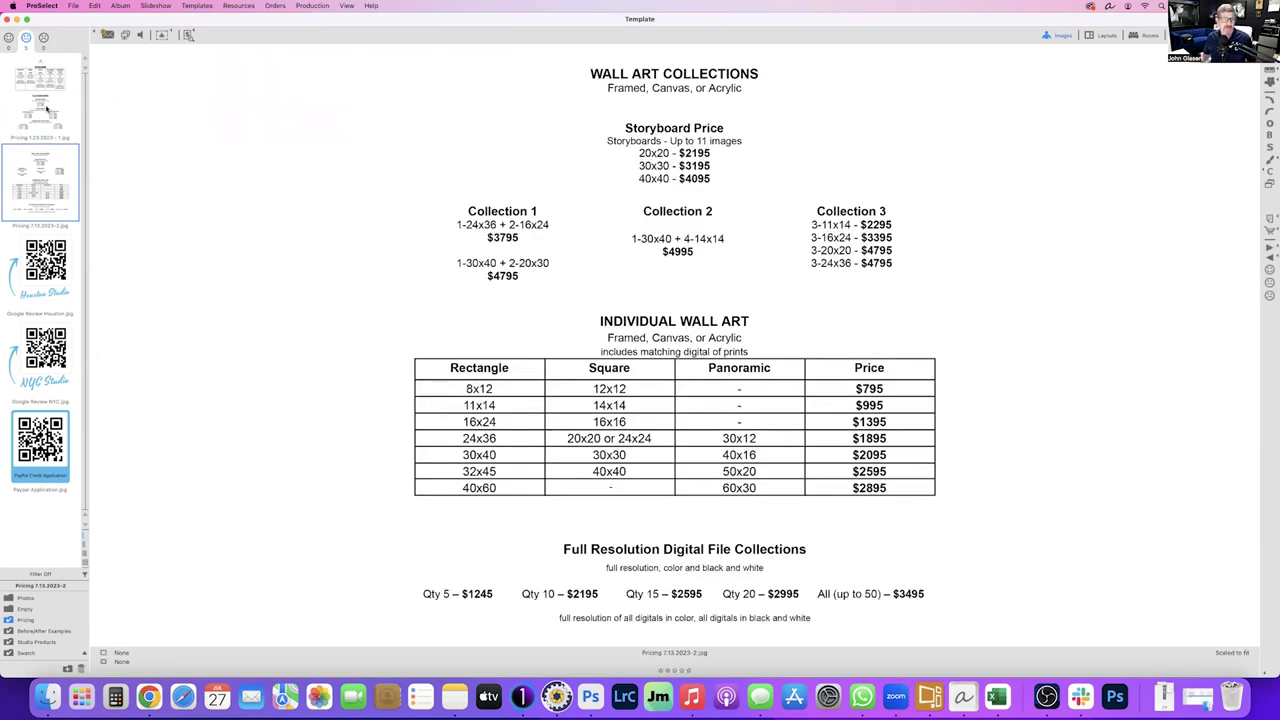
pyautogui.press('Up')
pyautogui.press('Down')
pyautogui.press('Down')
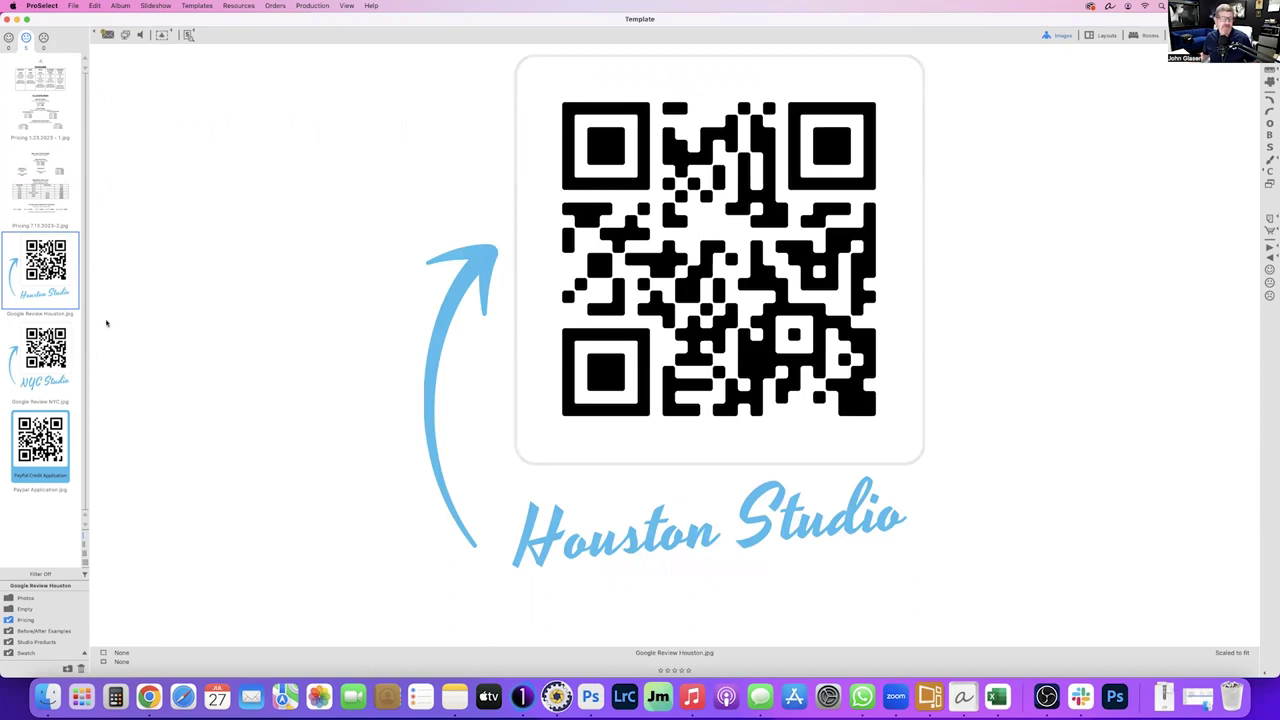
pyautogui.press('Down')
pyautogui.press('Up')
# - Switch to the Before/After Examples set, dismissing the Edit Set Name dialog unchanged
pyautogui.click(42, 631)
pyautogui.doubleClick(42, 633)
pyautogui.click(714, 291)
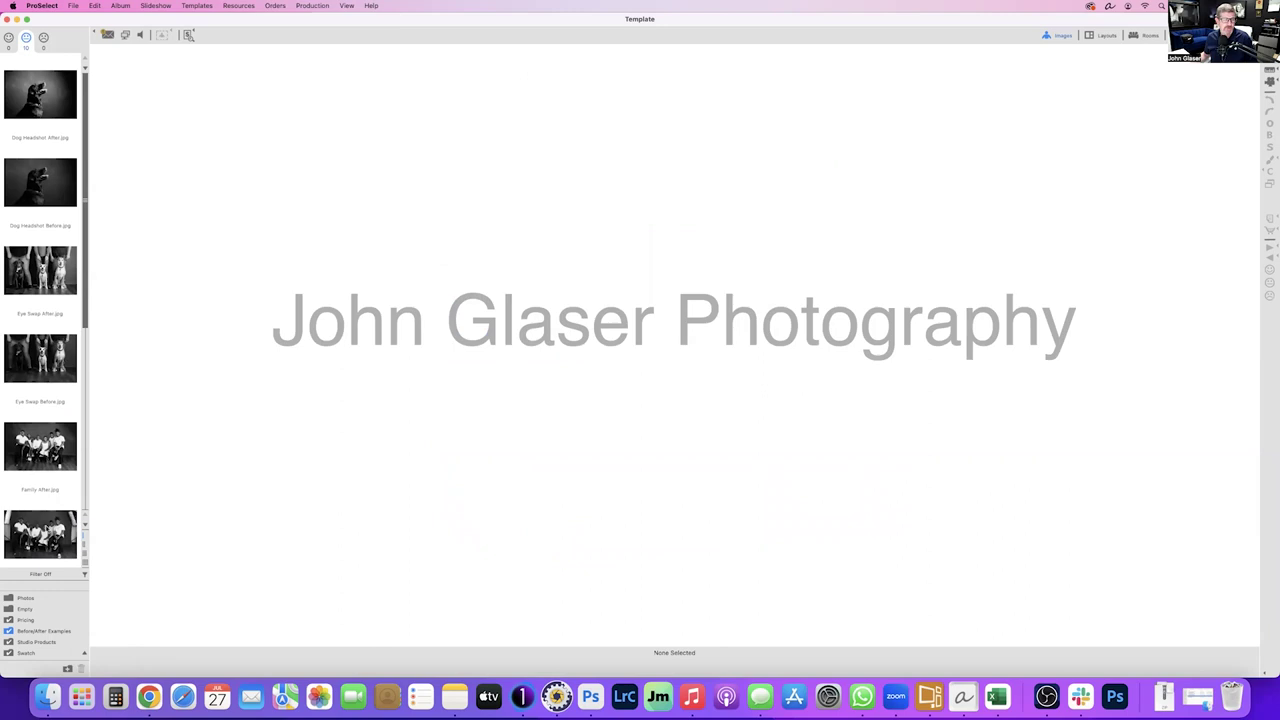
# - Compare the Family and Eye Swap before/after photos, ending on Eye Swap After
pyautogui.click(48, 540)
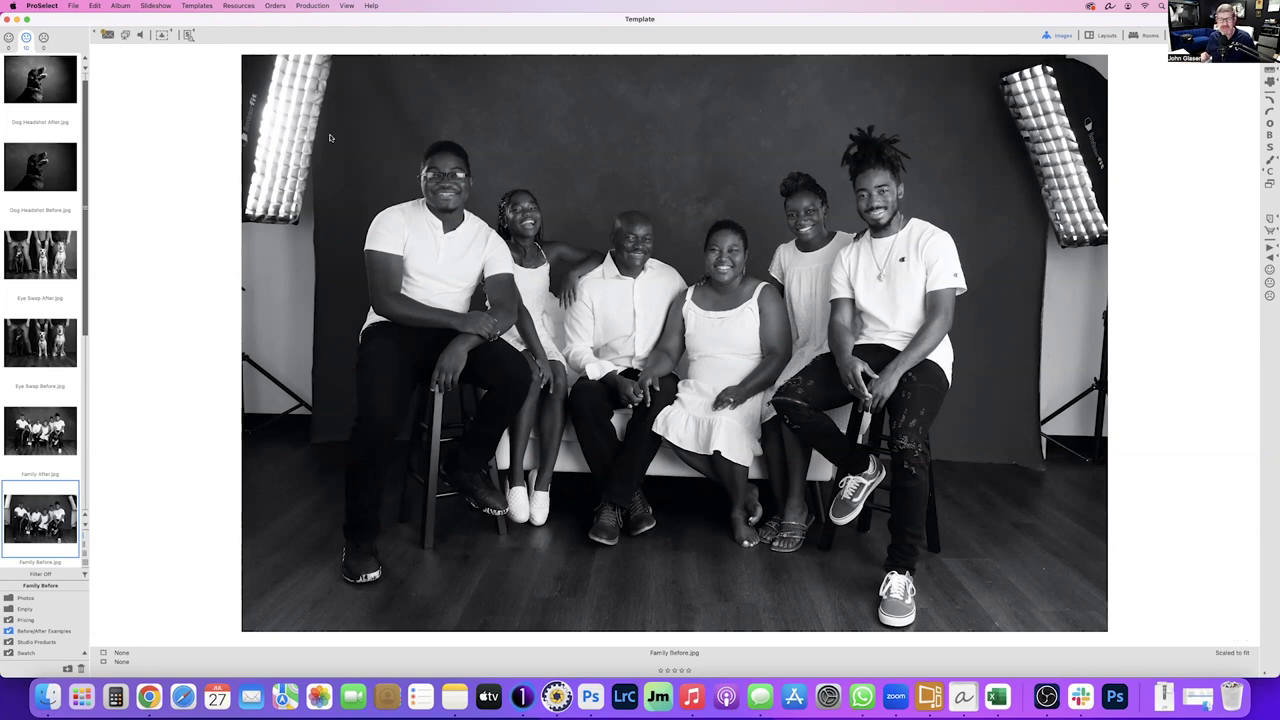
pyautogui.click(39, 438)
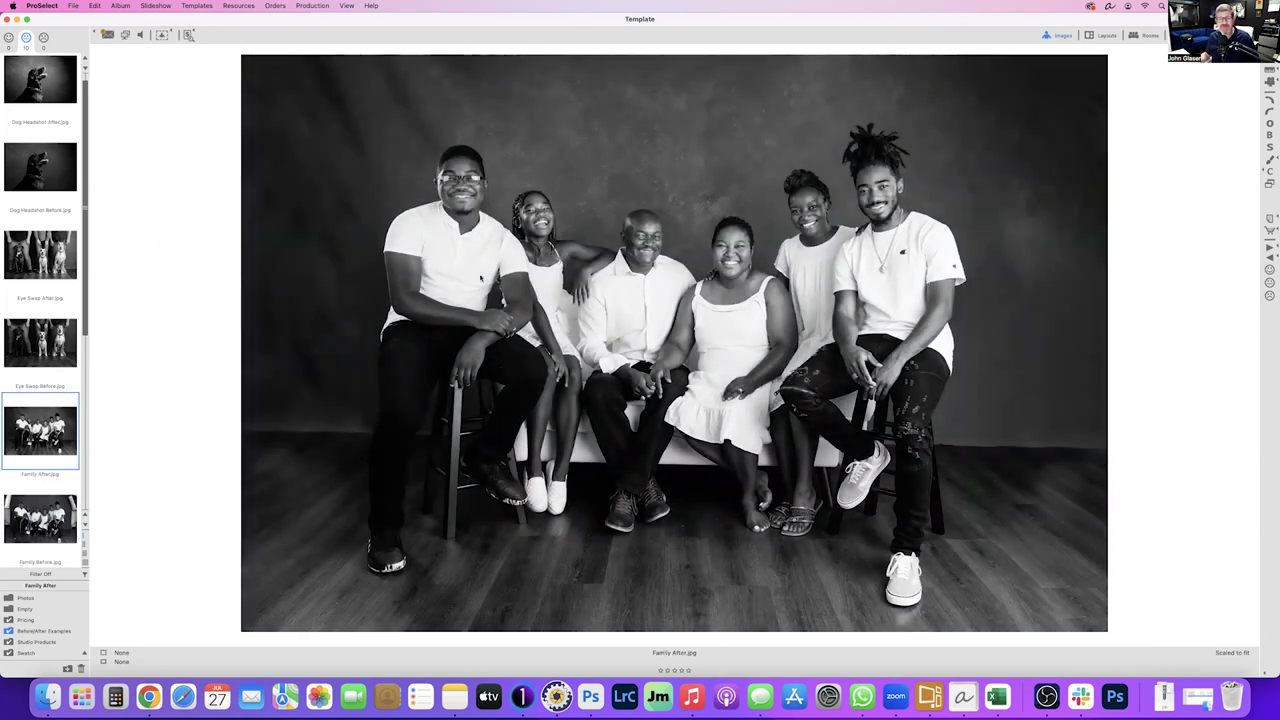
pyautogui.click(38, 346)
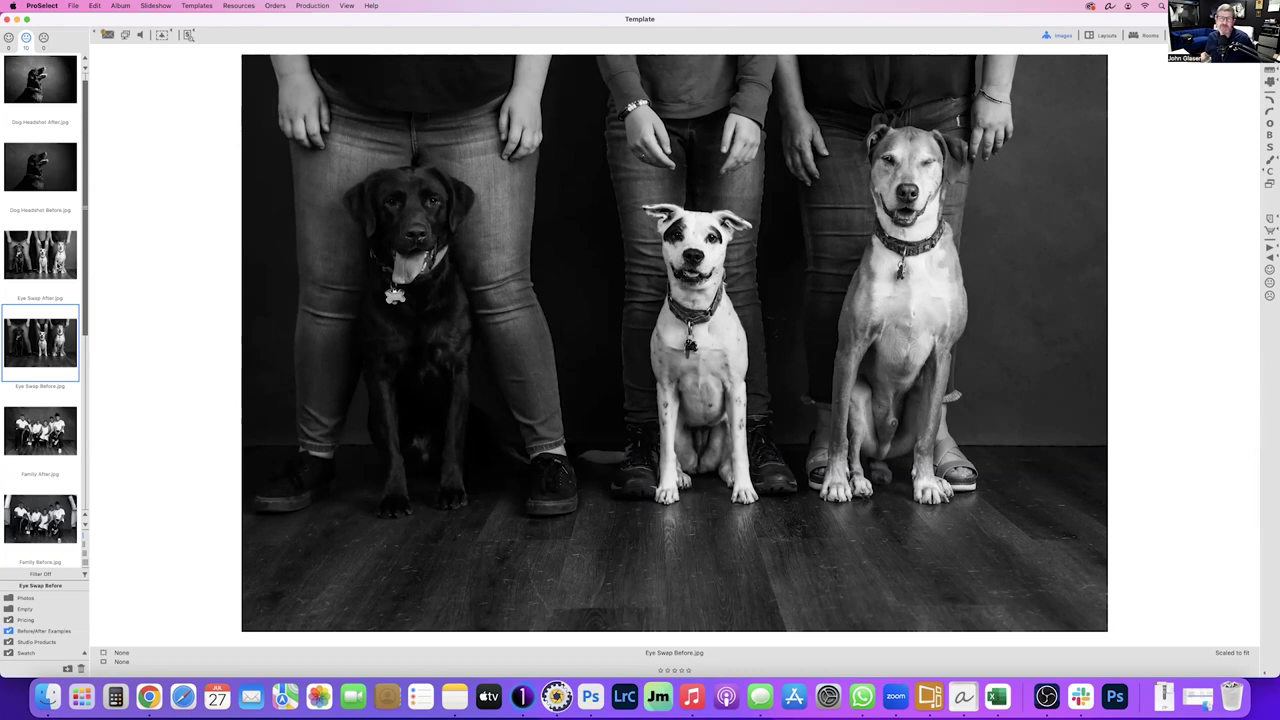
pyautogui.click(40, 258)
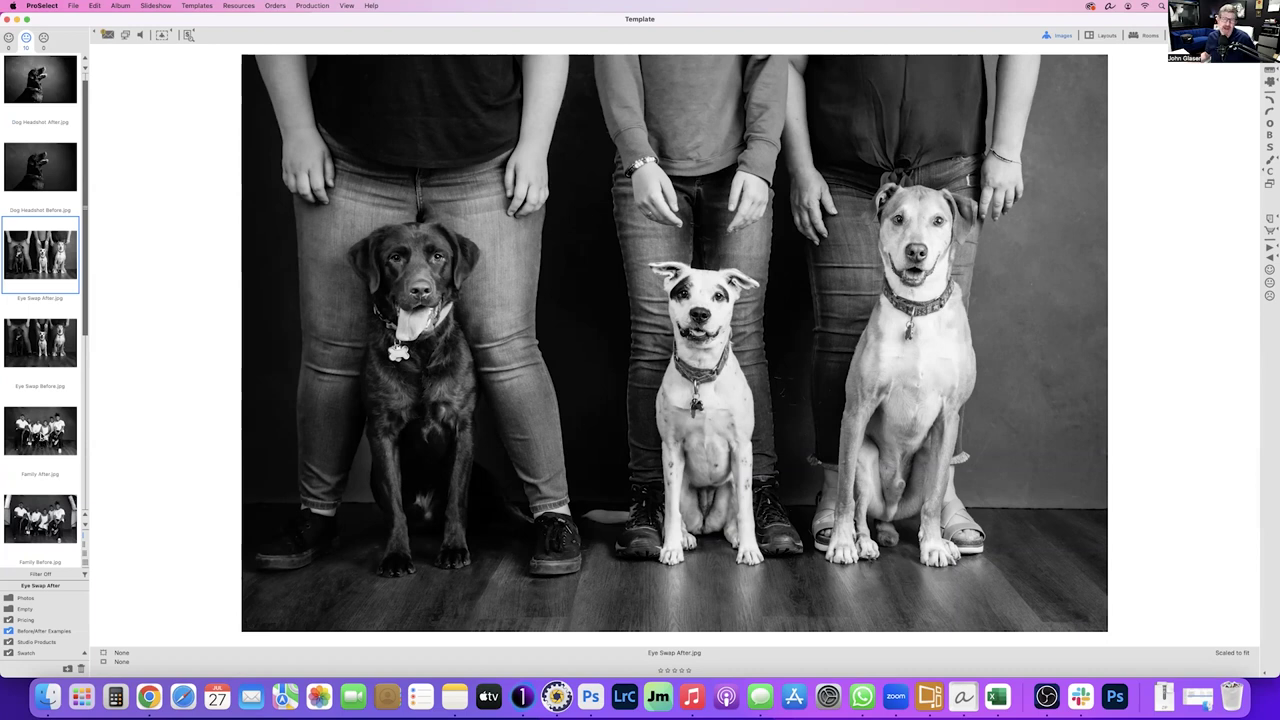
pyautogui.scroll(-2, 42, 434)
pyautogui.scroll(-5, 38, 420)
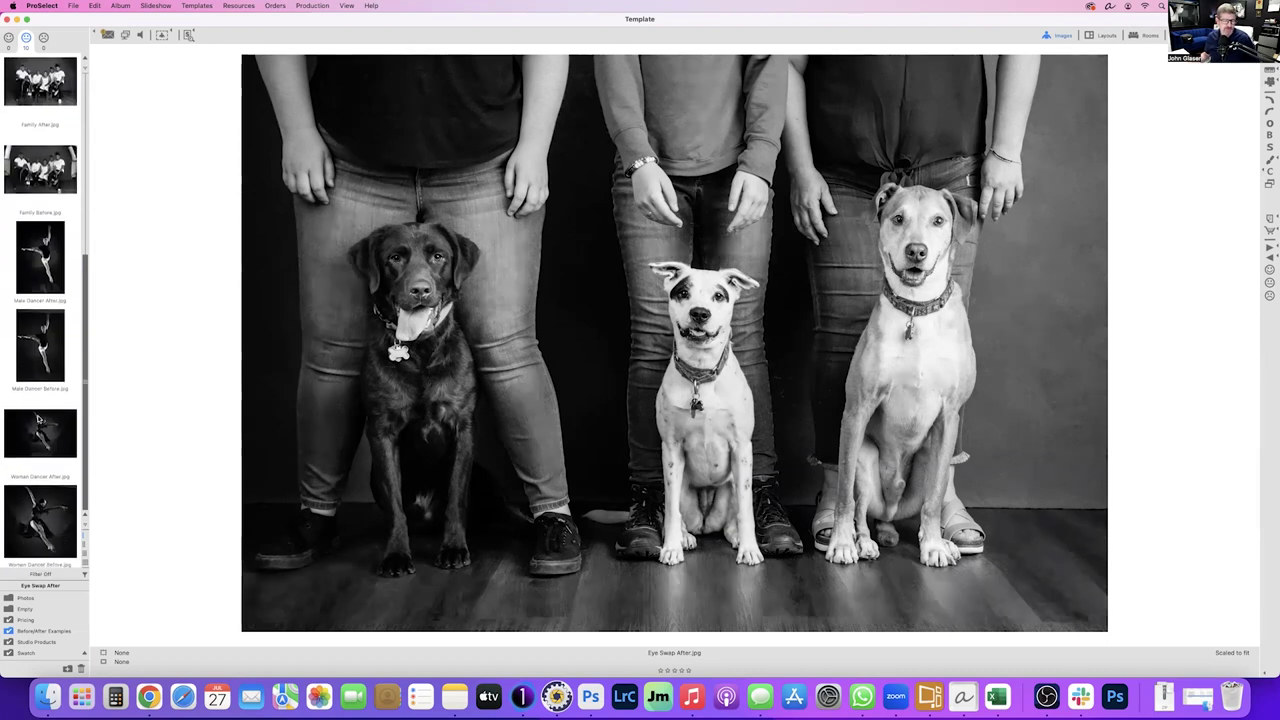
pyautogui.scroll(5, 38, 418)
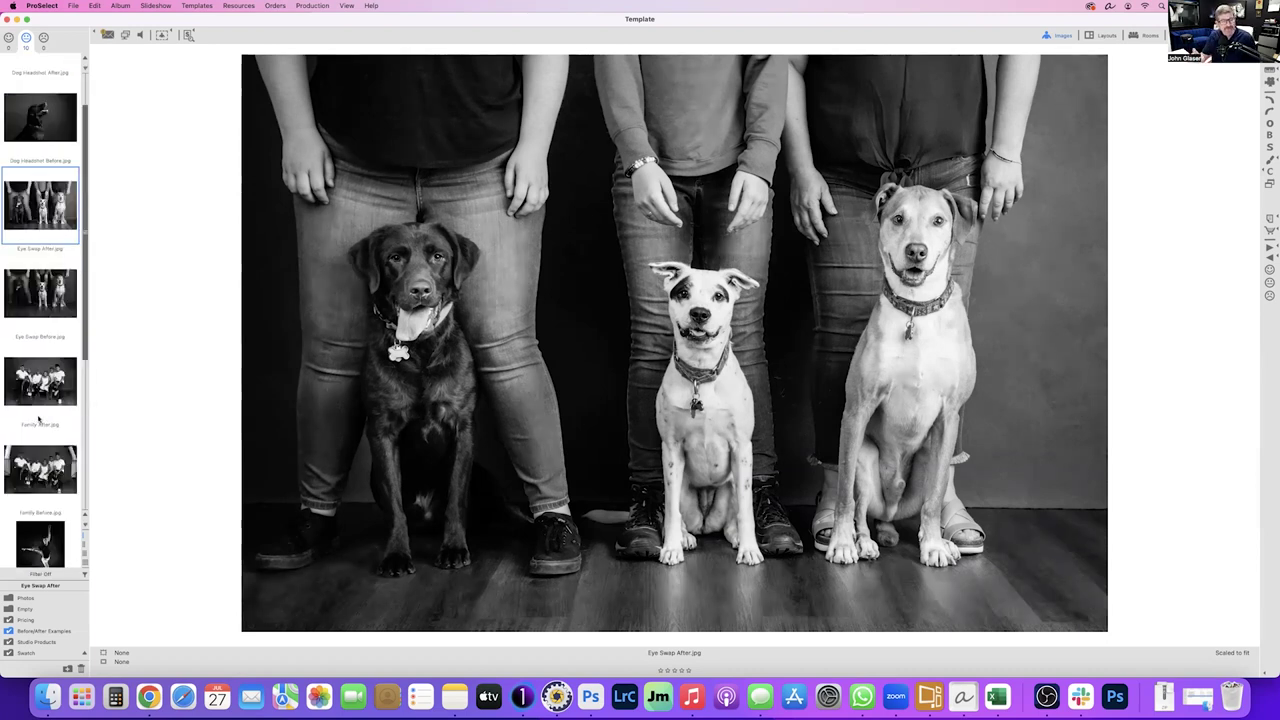
# - Switch to the Studio Products set and show its first product photo full-size
pyautogui.doubleClick(34, 643)
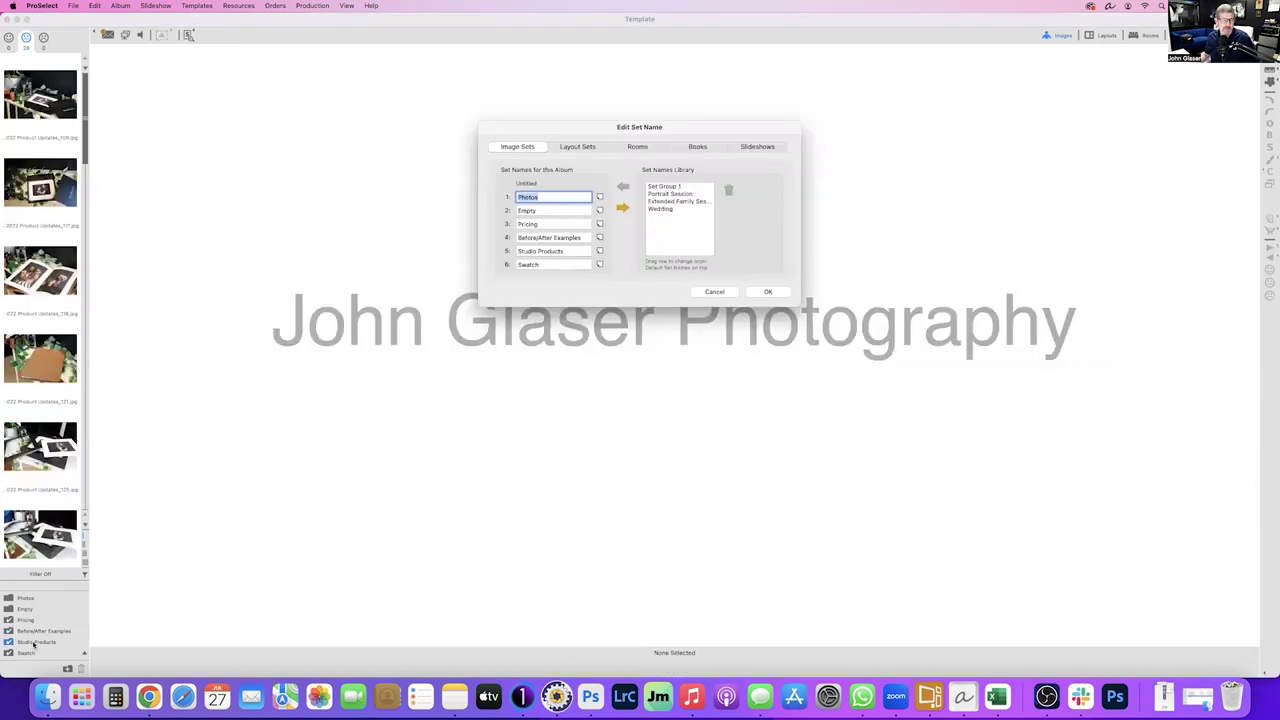
pyautogui.click(715, 292)
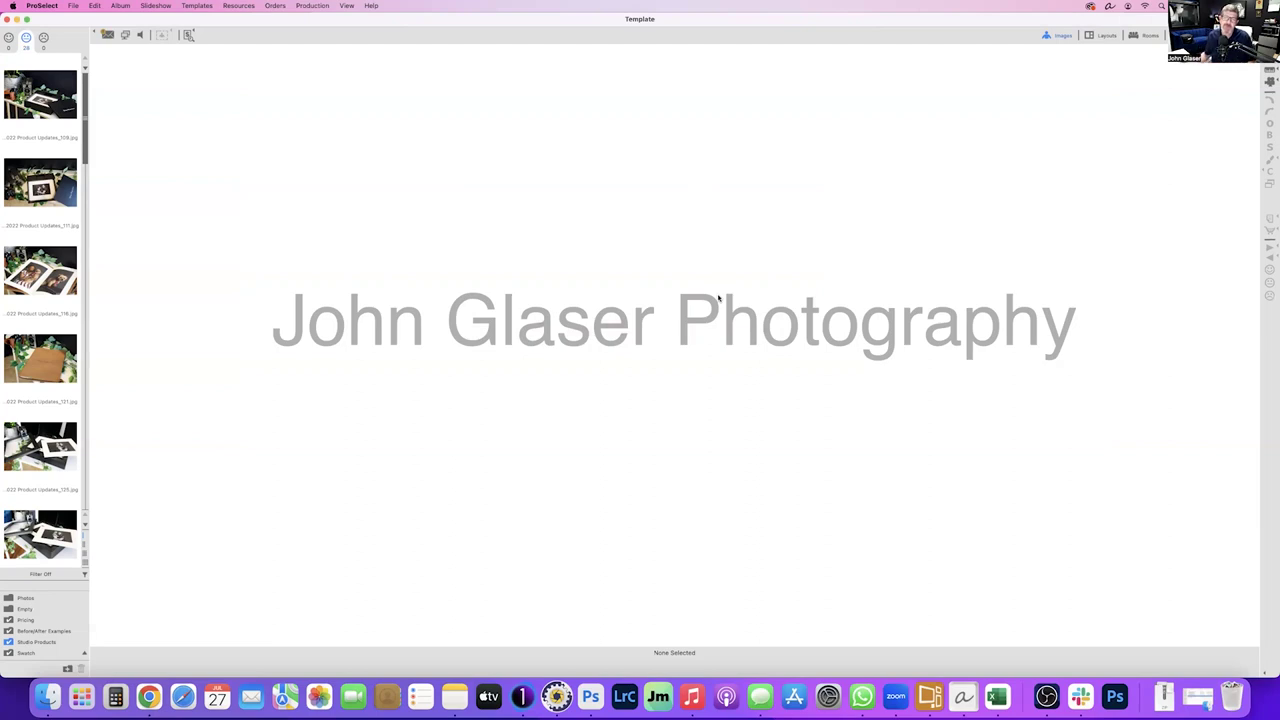
pyautogui.click(62, 85)
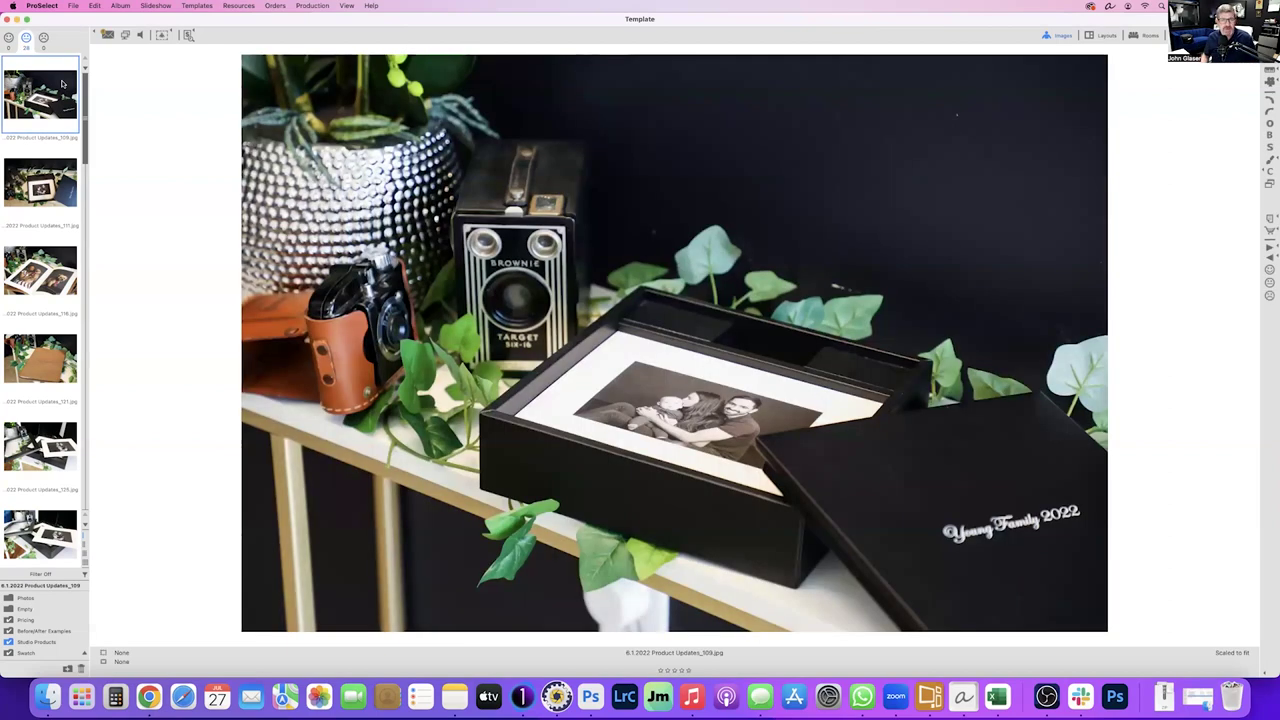
# - Page through the product samples to the Wall Art 1 room display of four dog prints
pyautogui.press('Right')
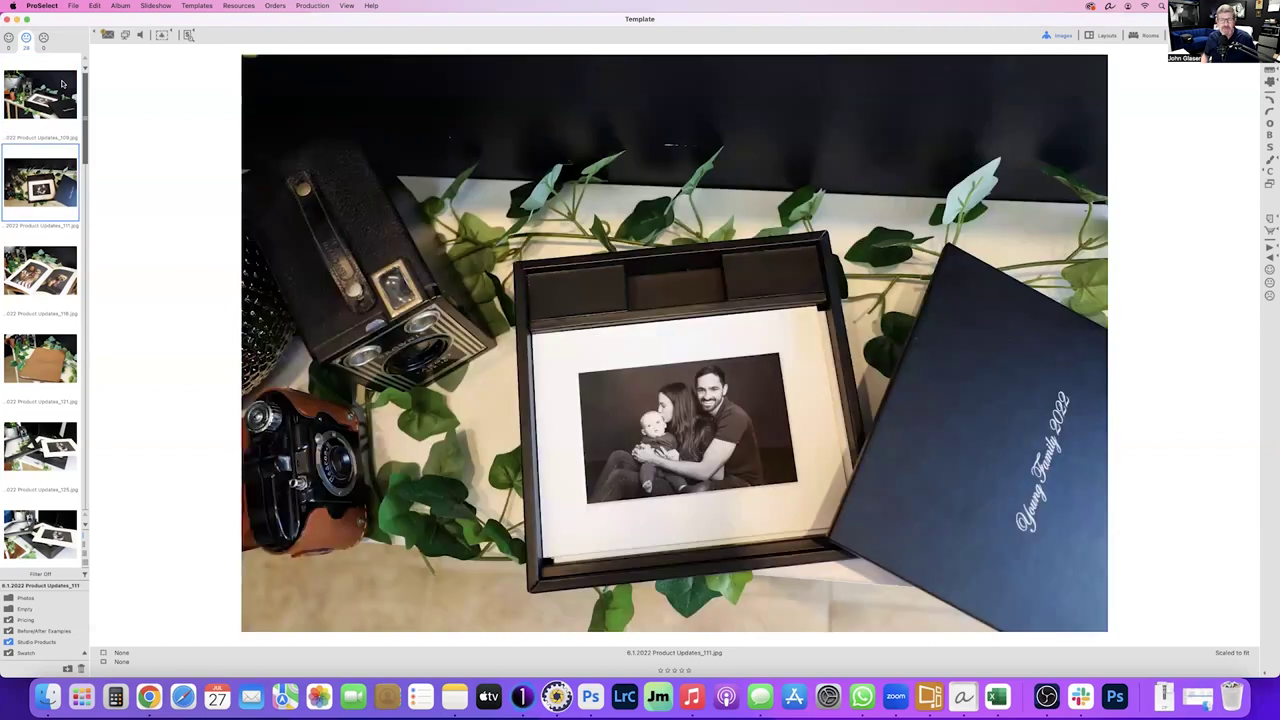
pyautogui.press('Right')
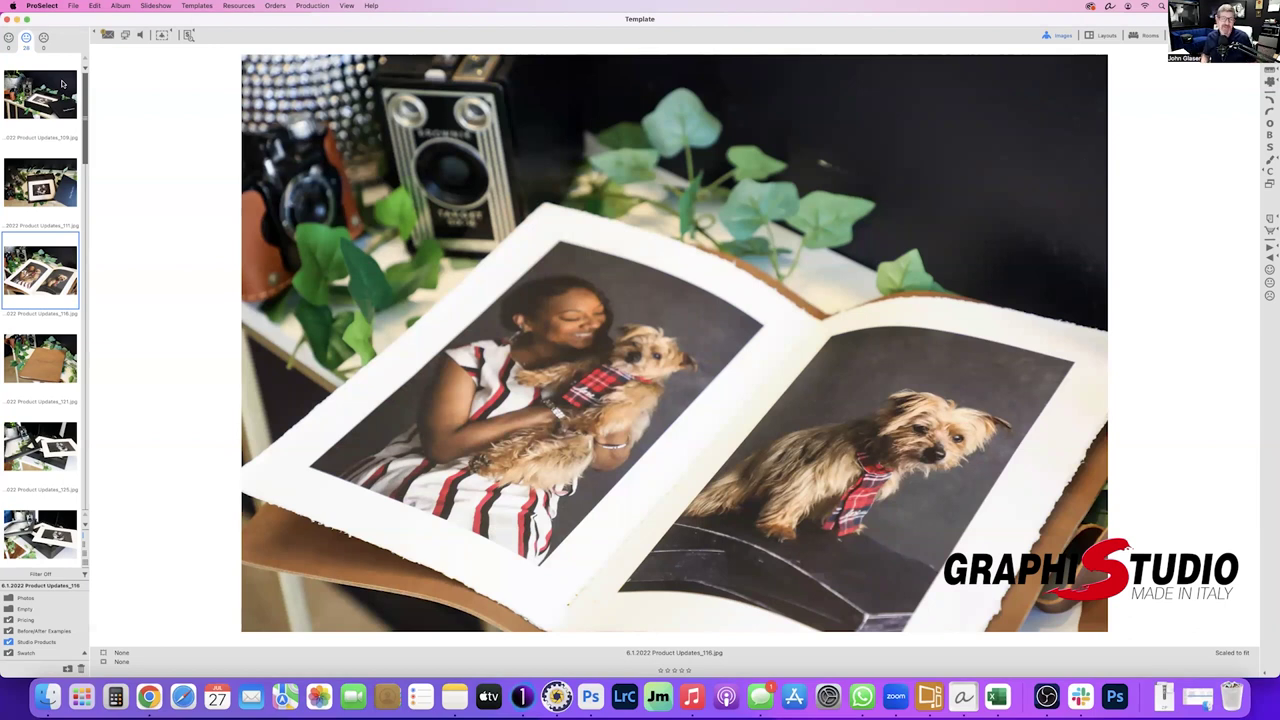
pyautogui.press('Right')
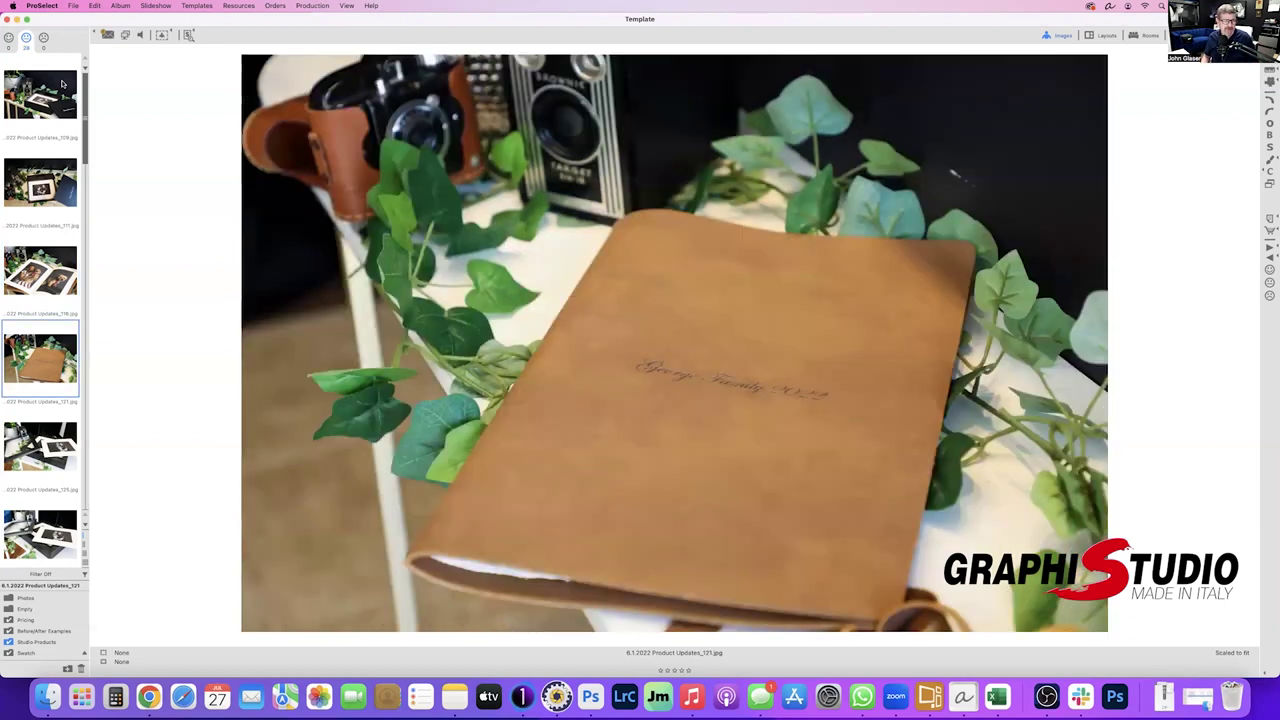
pyautogui.press('Right')
pyautogui.press('Right')
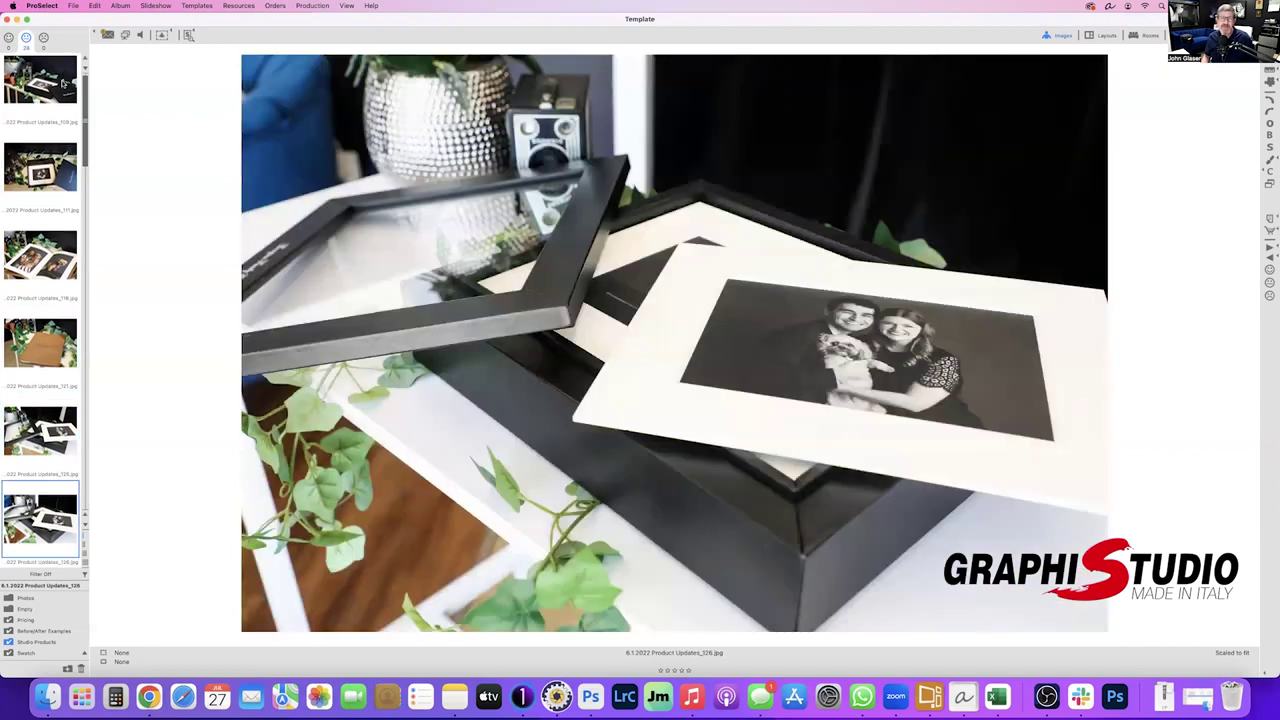
pyautogui.press('Right')
pyautogui.press('Right')
pyautogui.press('Right')
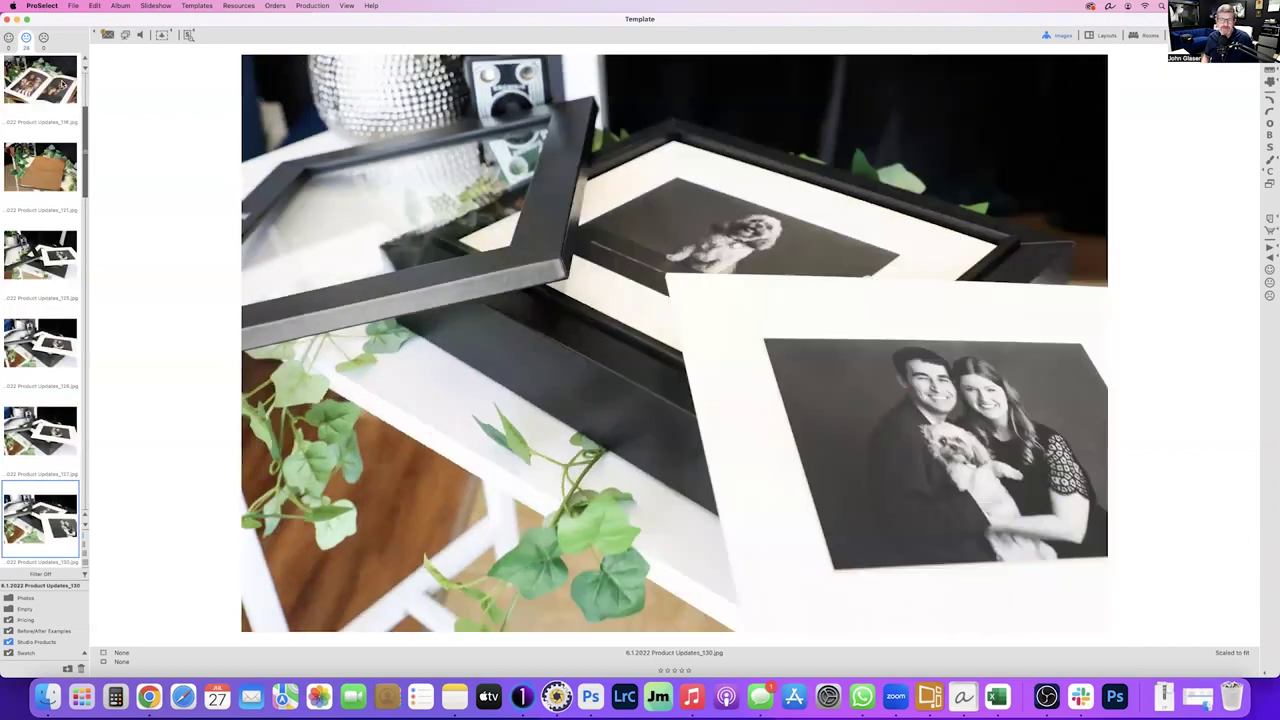
pyautogui.press('Right')
pyautogui.press('Right')
pyautogui.press('Right')
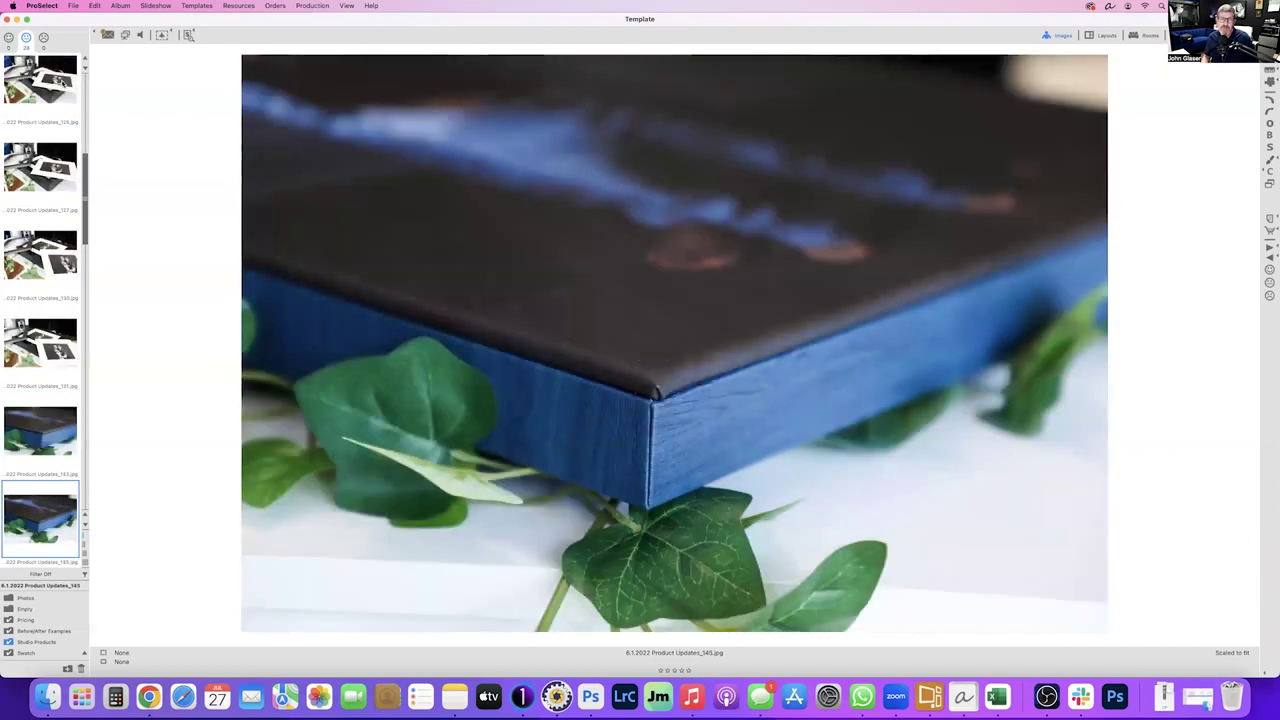
pyautogui.press('Right')
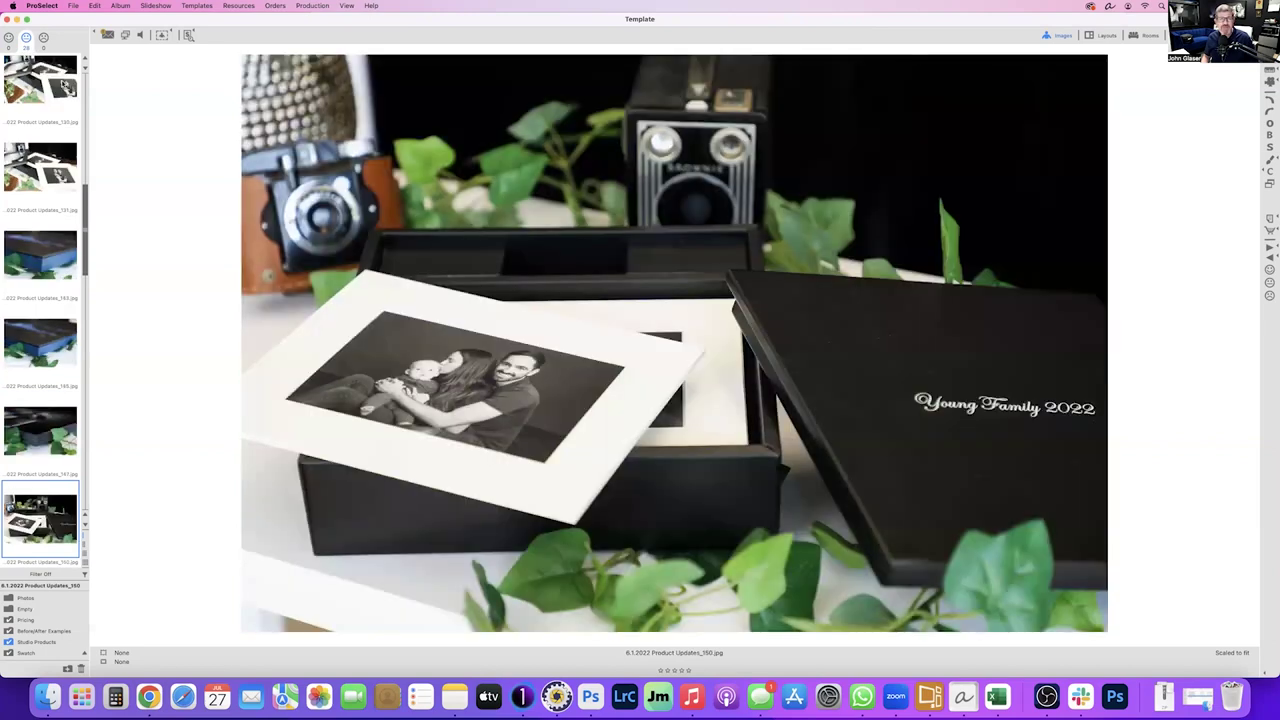
pyautogui.press('Right')
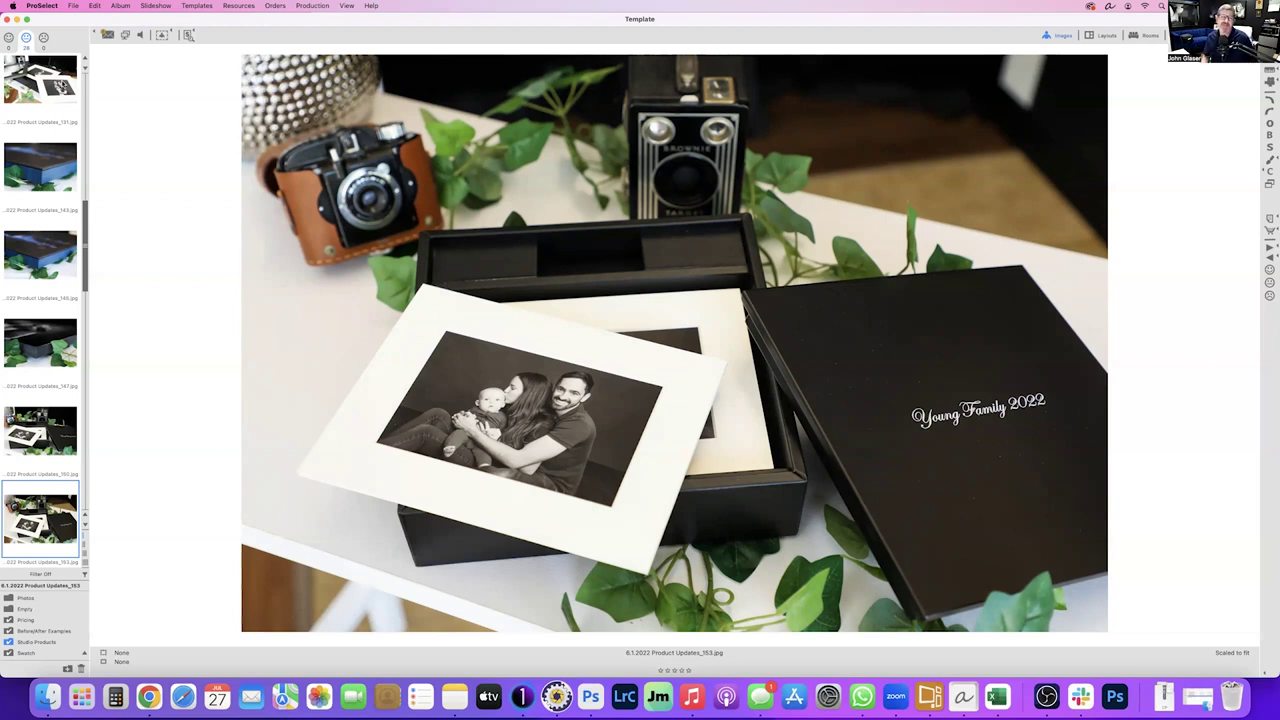
pyautogui.press('Right')
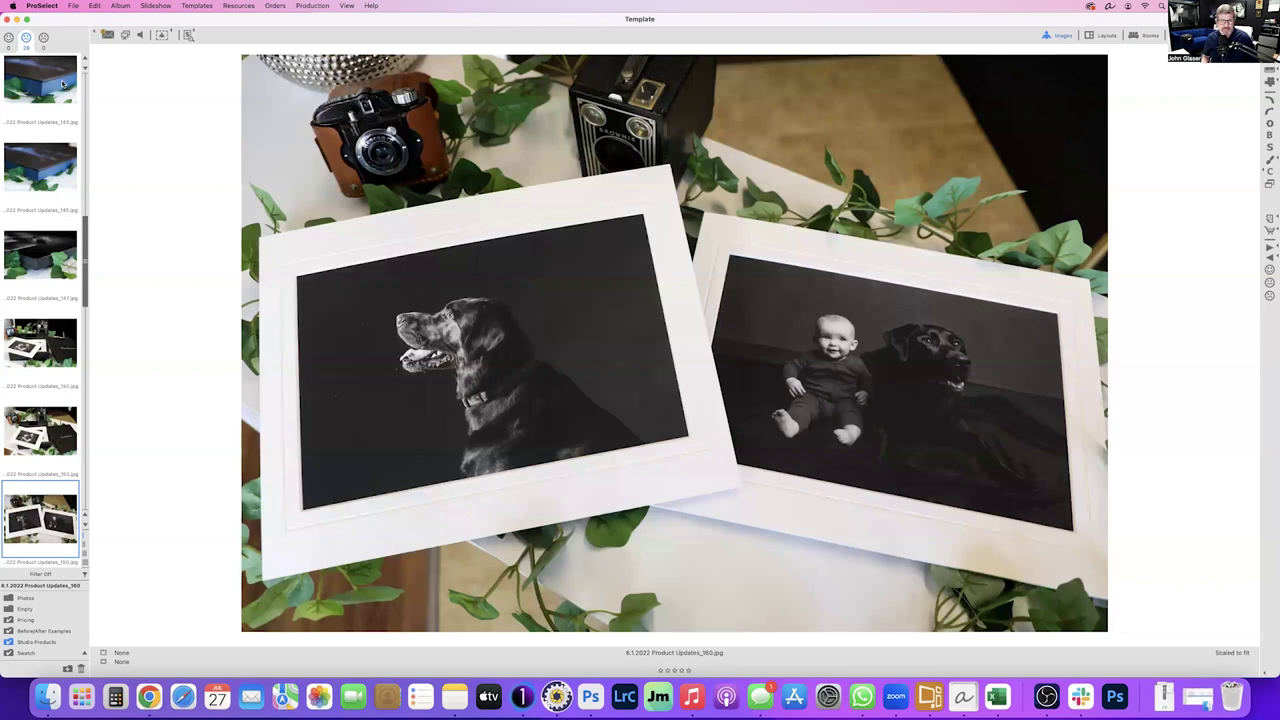
pyautogui.press('Right')
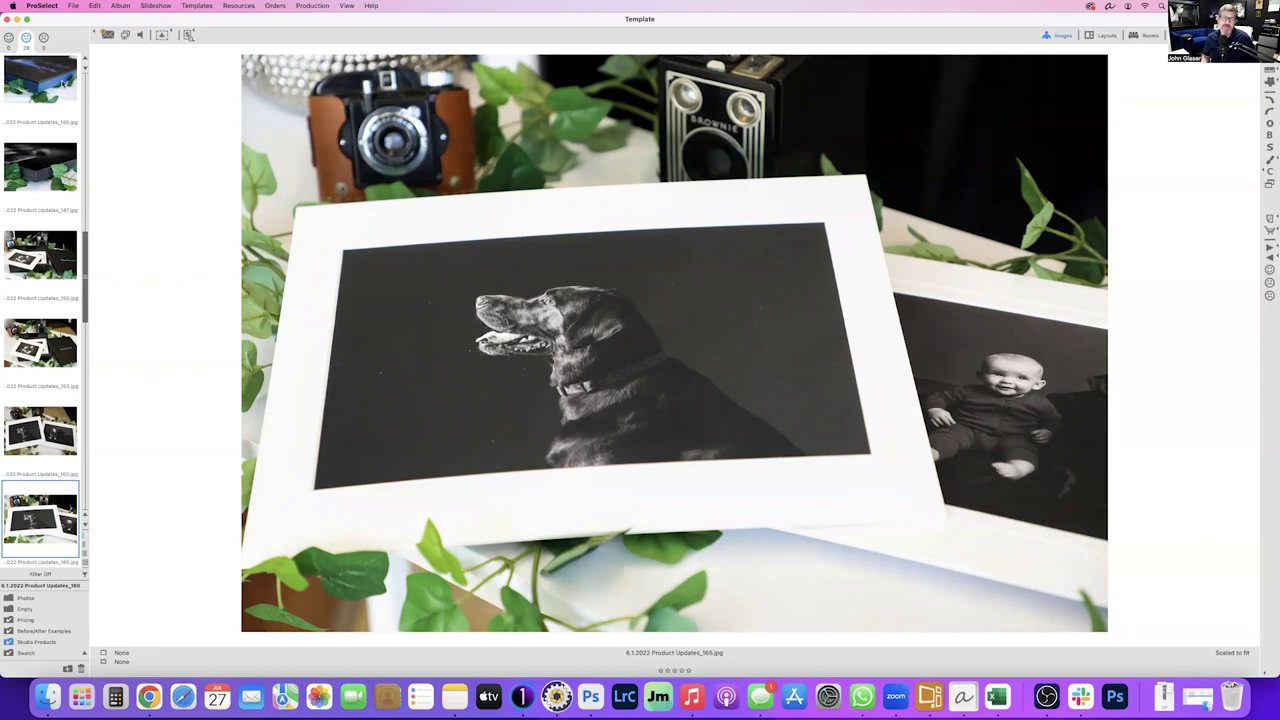
pyautogui.press('Right')
pyautogui.press('Right')
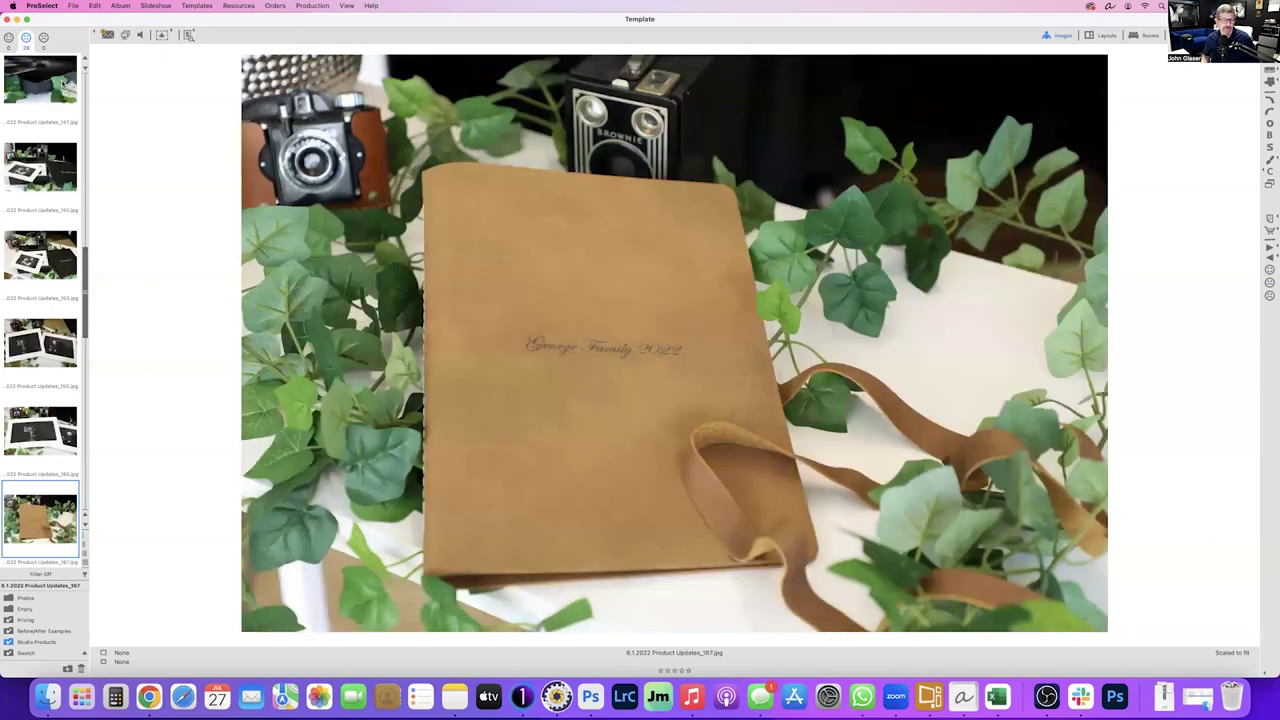
pyautogui.press('Right')
pyautogui.press('Right')
pyautogui.press('Right')
pyautogui.press('Right')
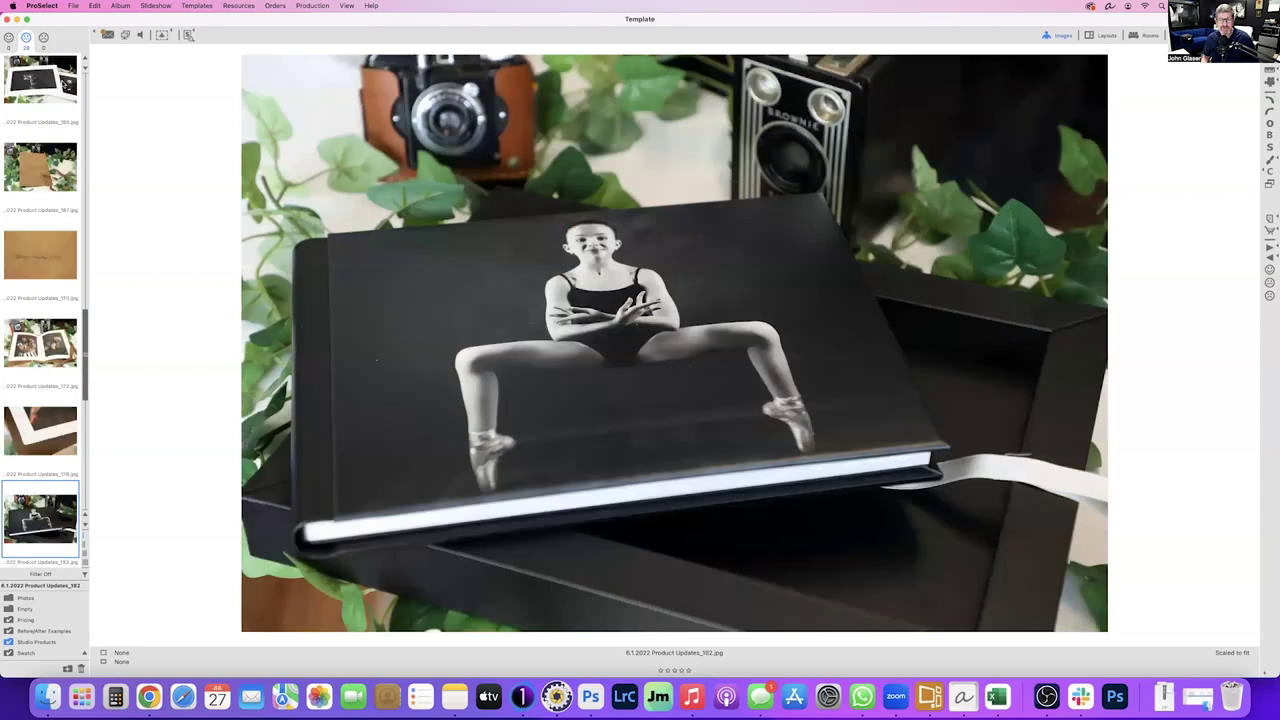
pyautogui.press('Right')
pyautogui.press('Right')
pyautogui.press('Right')
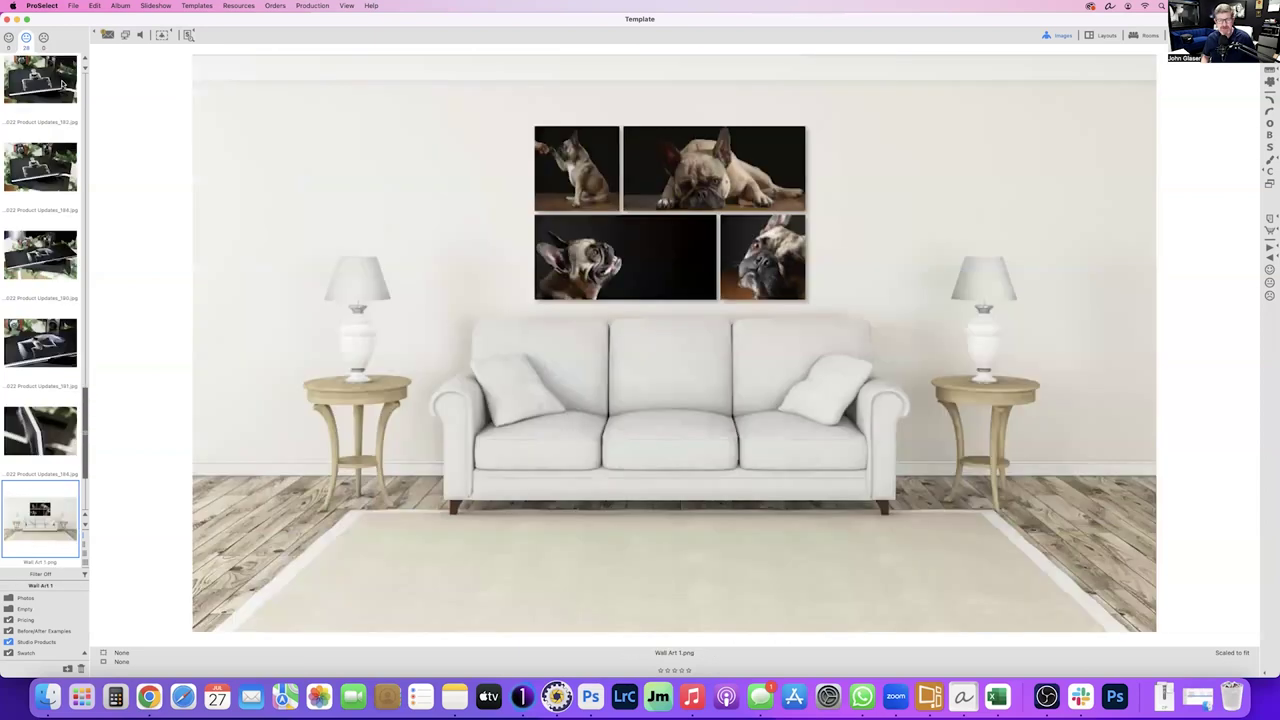
pyautogui.press('Right')
pyautogui.press('Right')
pyautogui.press('Left')
pyautogui.press('Left')
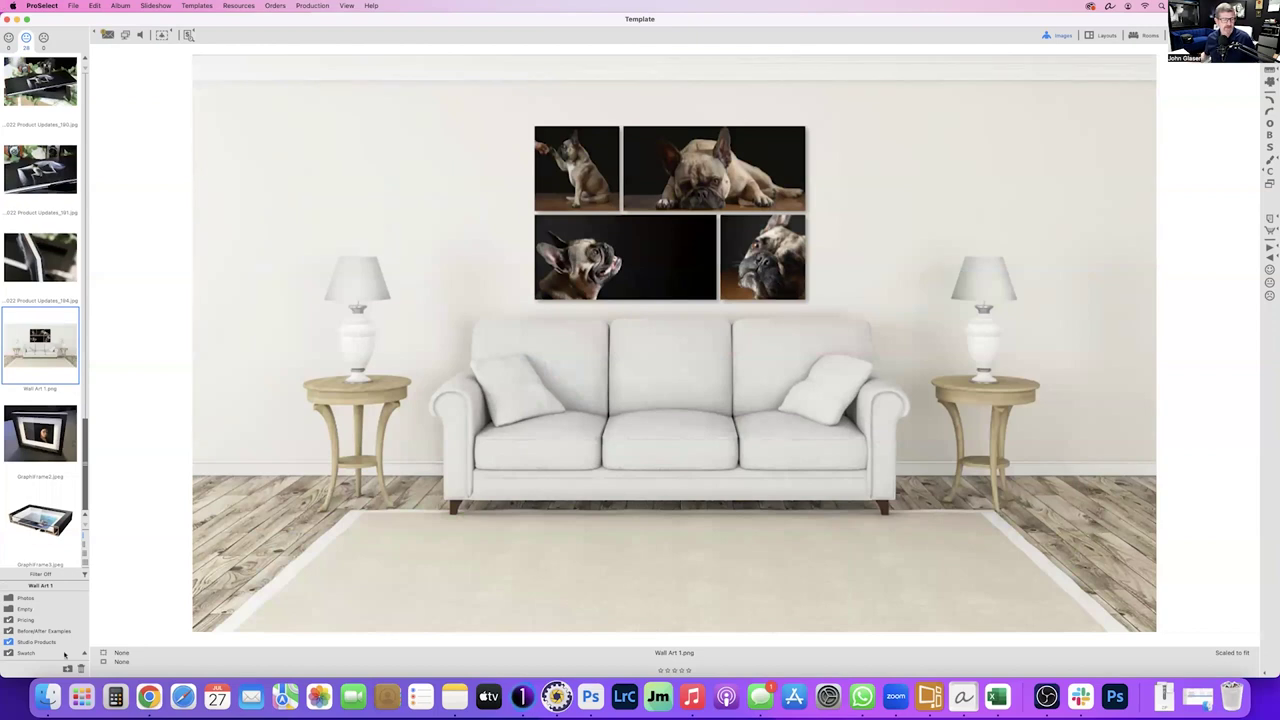
# - Filter to cover swatches, view Cloud Leatherette, then bring up the Font Options sample sheet
pyautogui.click(26, 653)
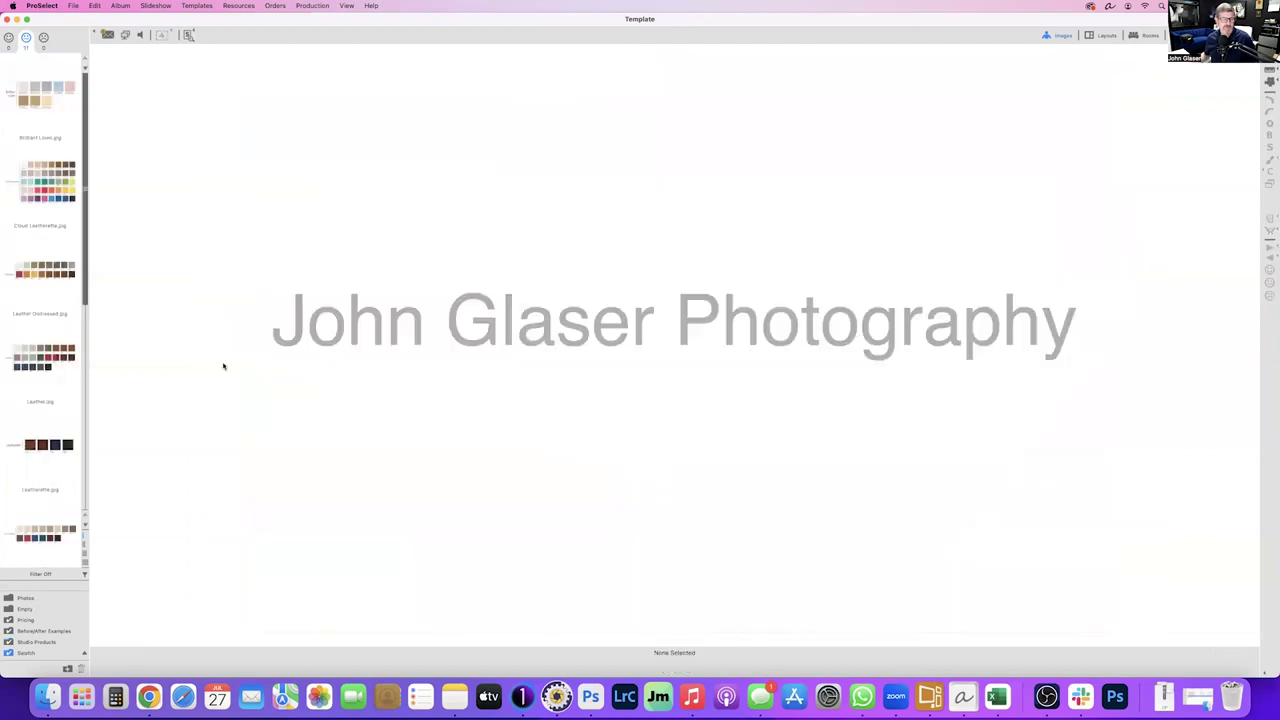
pyautogui.click(49, 177)
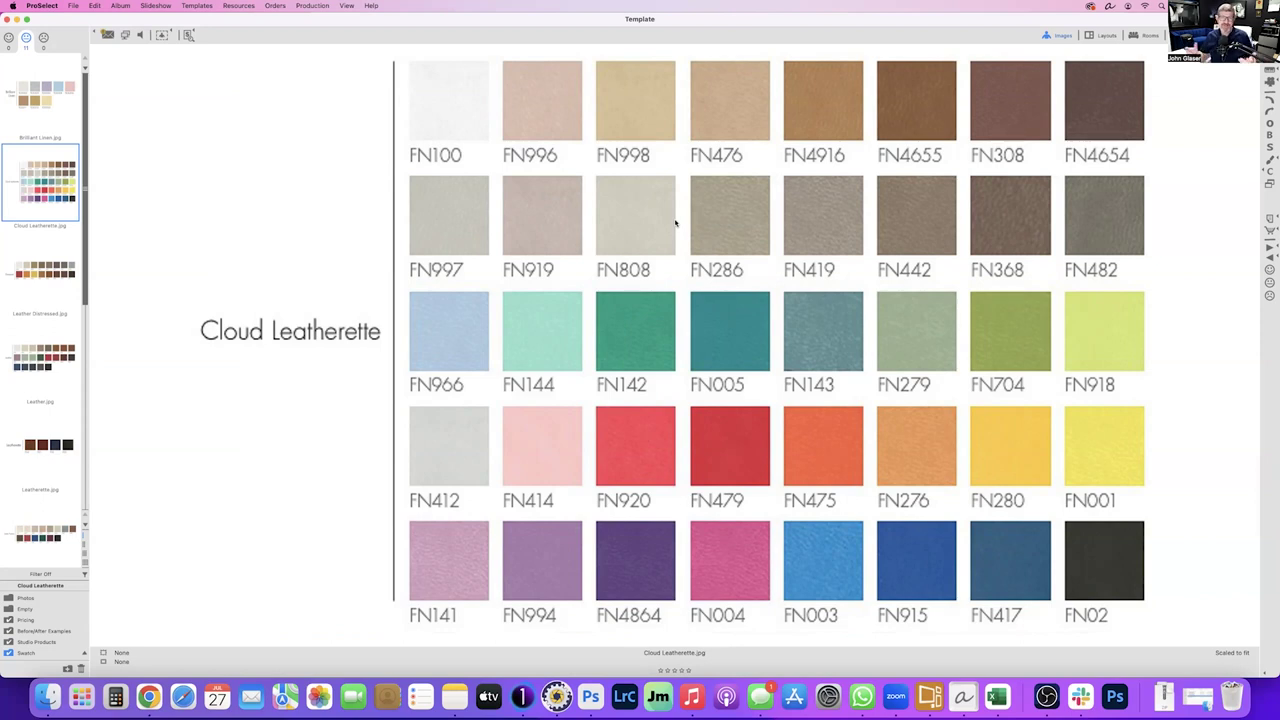
pyautogui.scroll(-10, 40, 458)
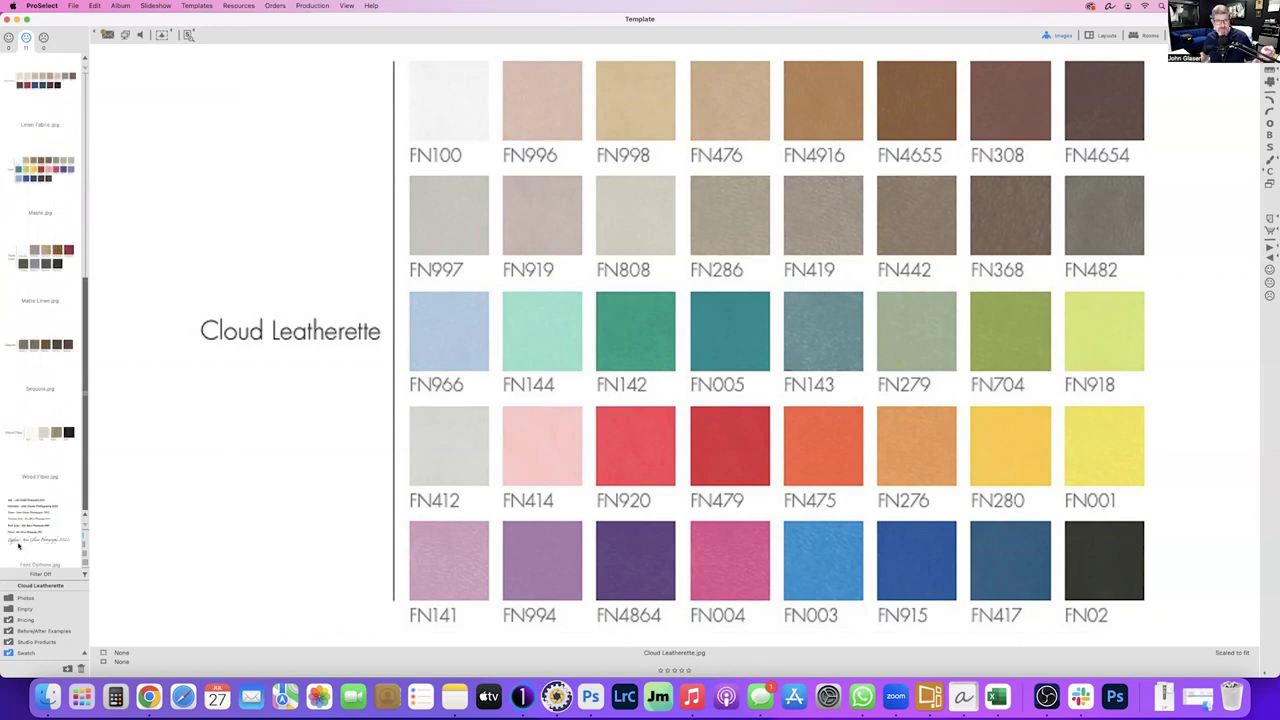
pyautogui.click(18, 545)
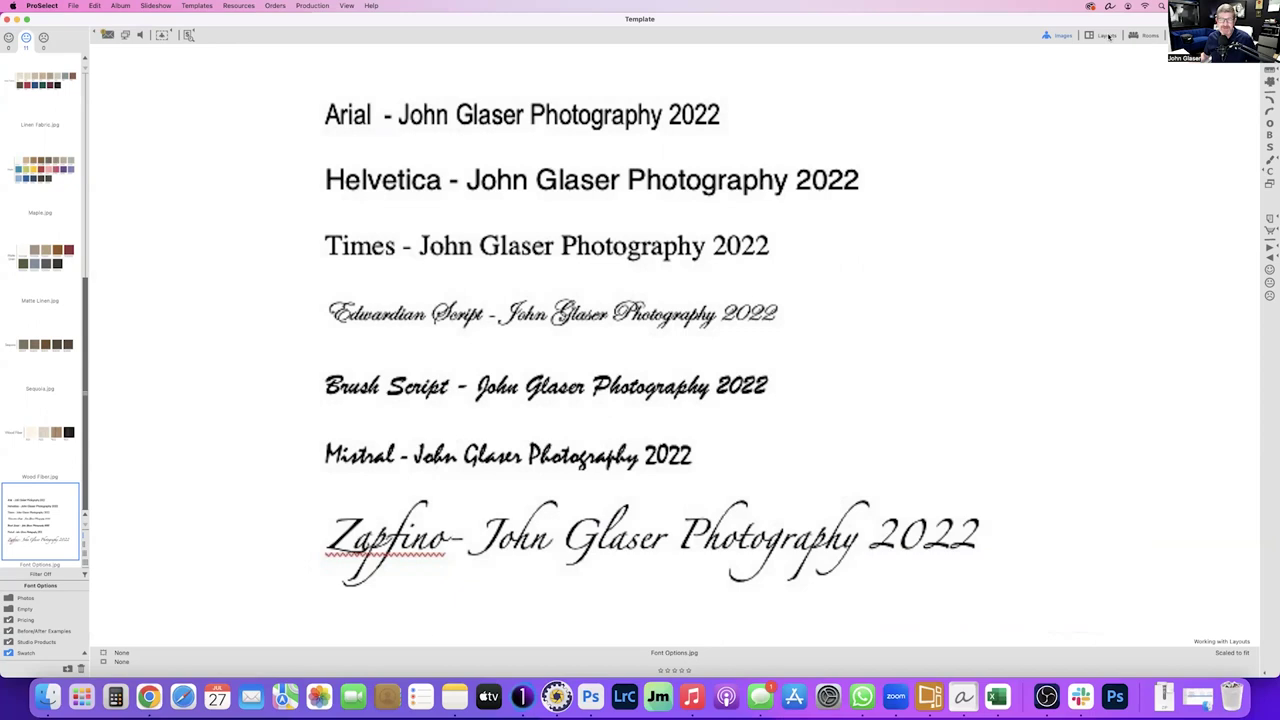
# - Load the Collection Two Photo Collection layout: a 40x29 main frame plus four 14x14 frames
pyautogui.click(1104, 36)
pyautogui.scroll(-2, 650, 601)
pyautogui.scroll(-2, 650, 601)
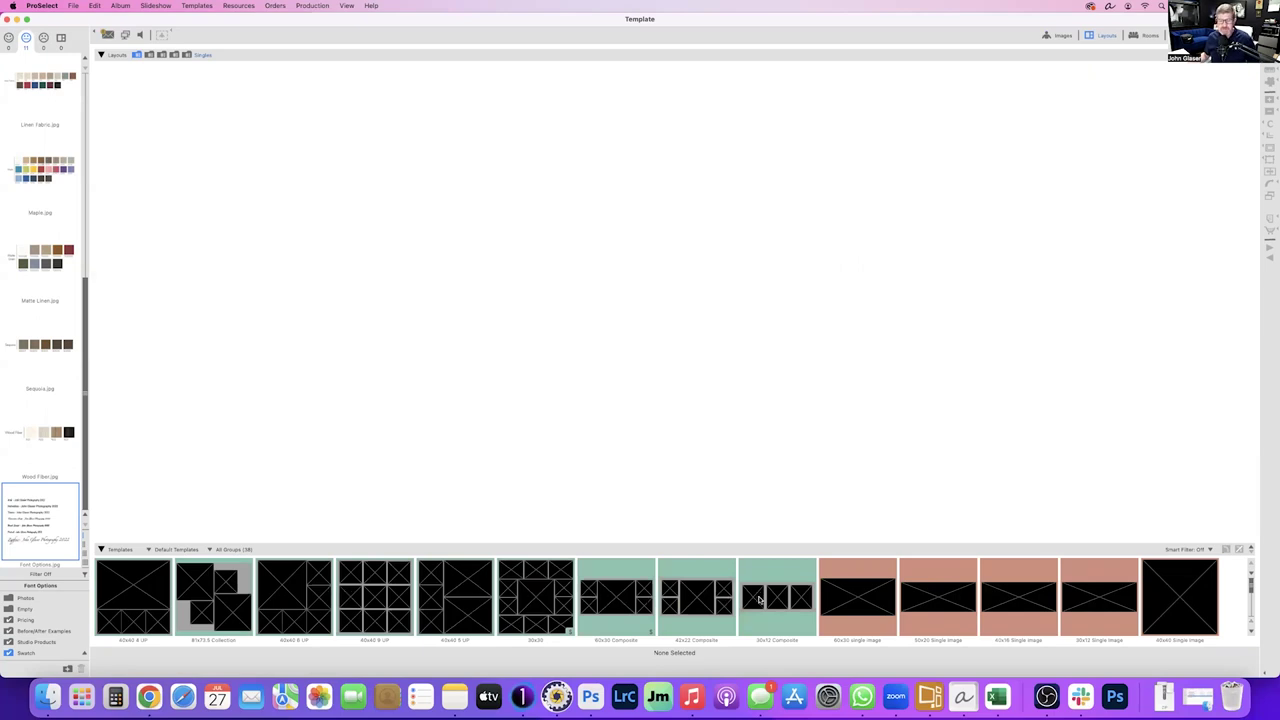
pyautogui.scroll(-2, 760, 600)
pyautogui.scroll(1, 764, 600)
pyautogui.scroll(-1, 764, 600)
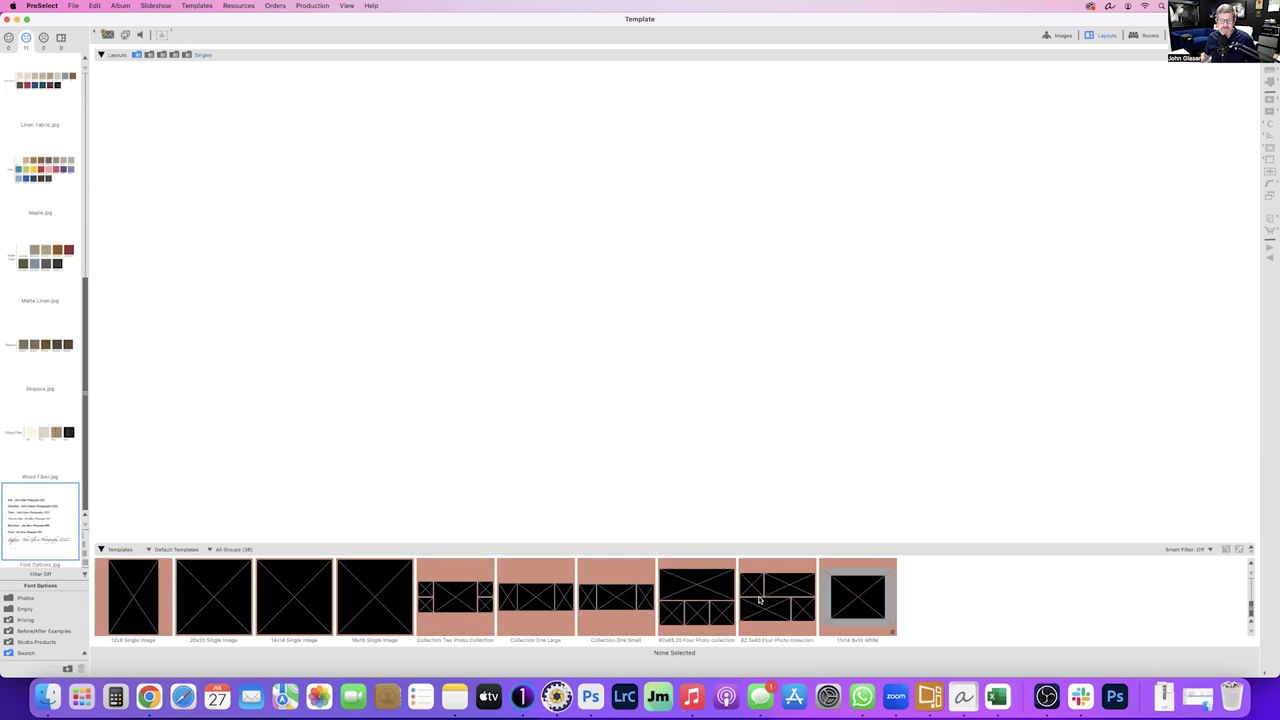
pyautogui.doubleClick(447, 595)
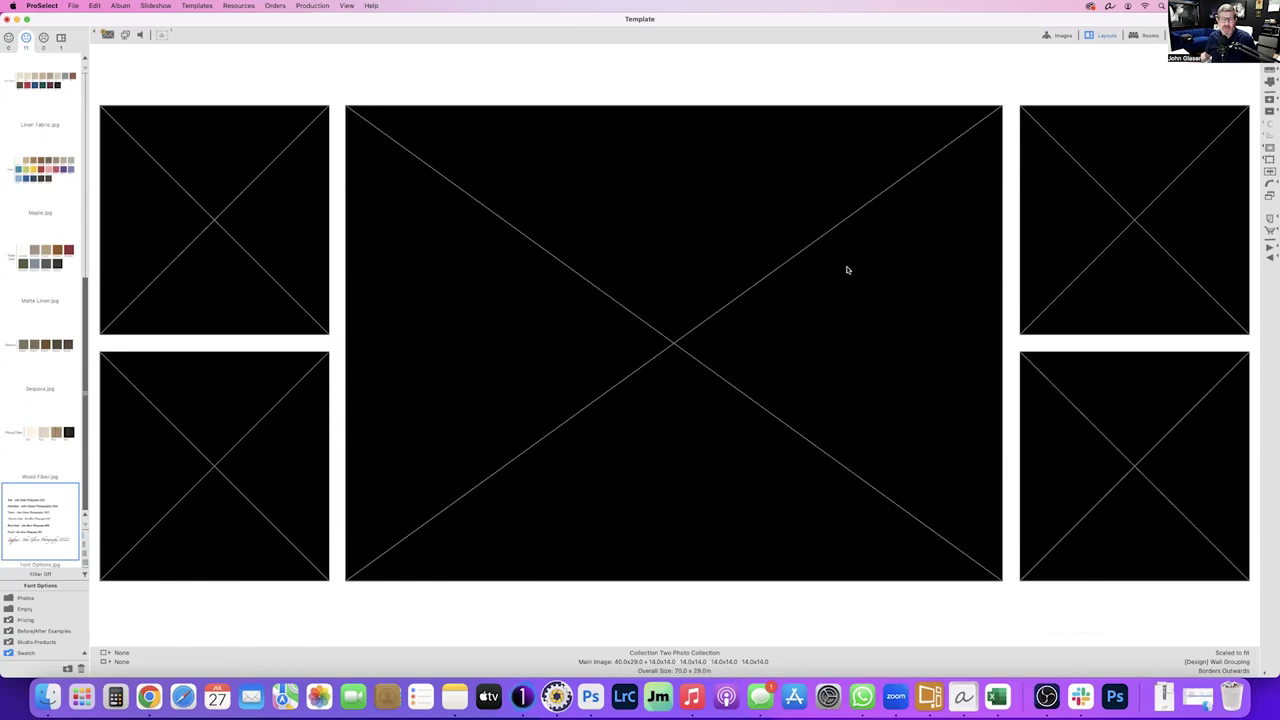
# - Reopen the client's 07-16-23 NYC album without saving, then load Collection Two Photo Collection
pyautogui.click(73, 6)
pyautogui.moveTo(112, 43)
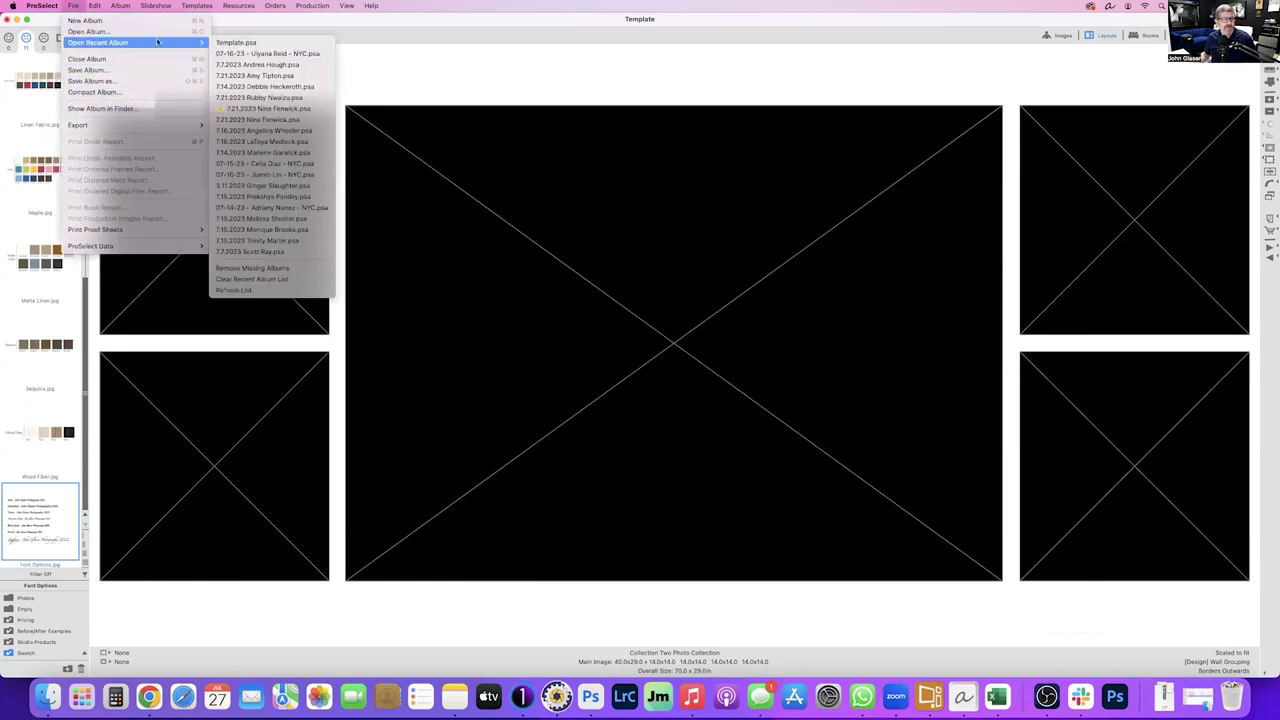
pyautogui.click(300, 52)
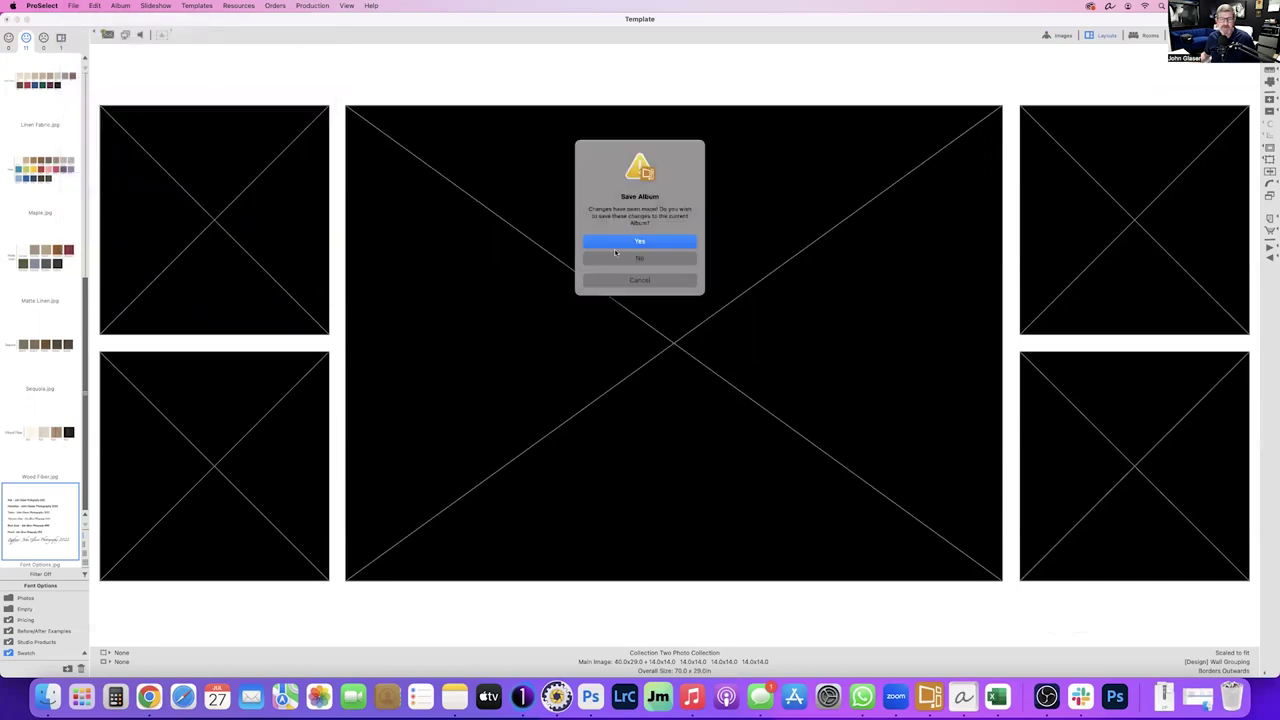
pyautogui.click(637, 260)
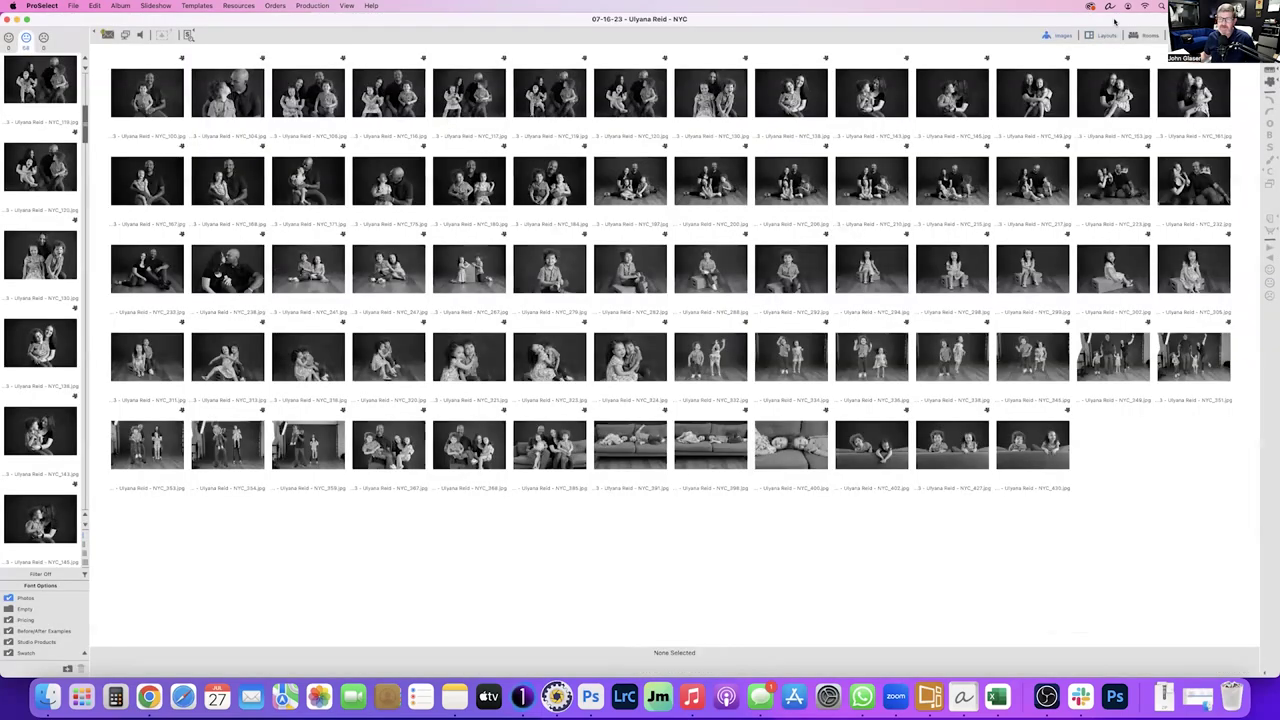
pyautogui.click(1103, 35)
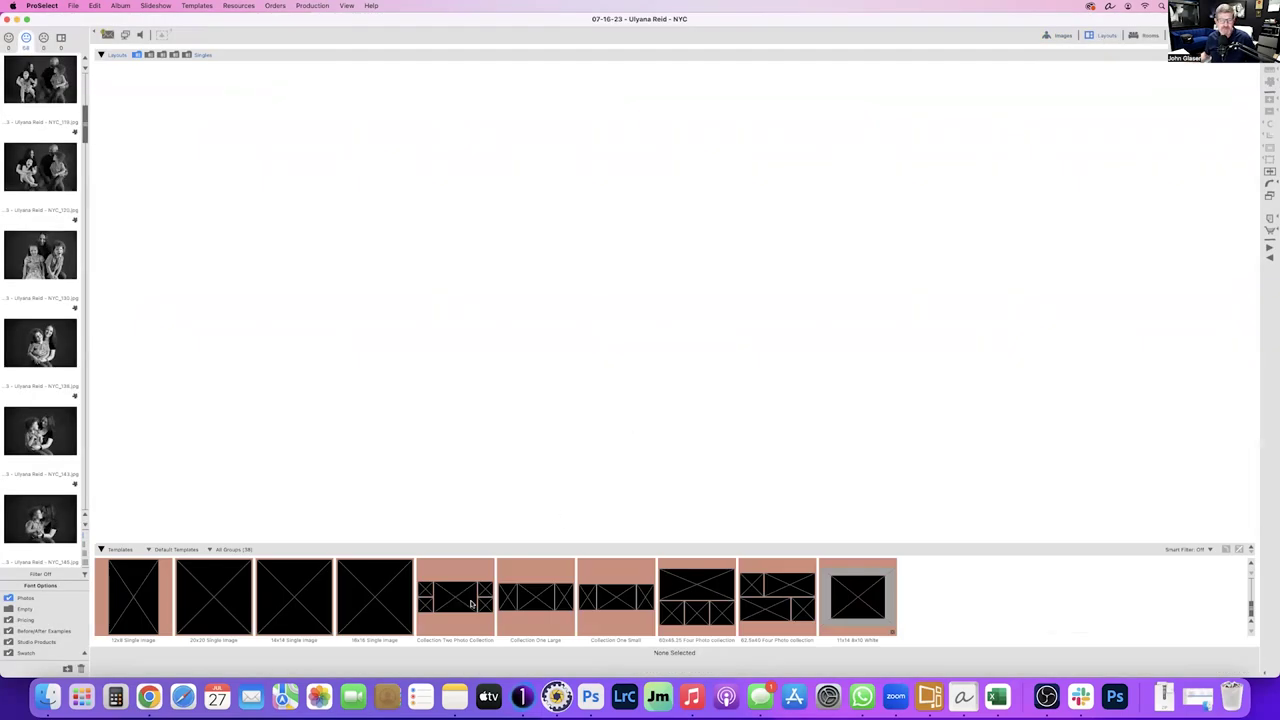
pyautogui.doubleClick(472, 598)
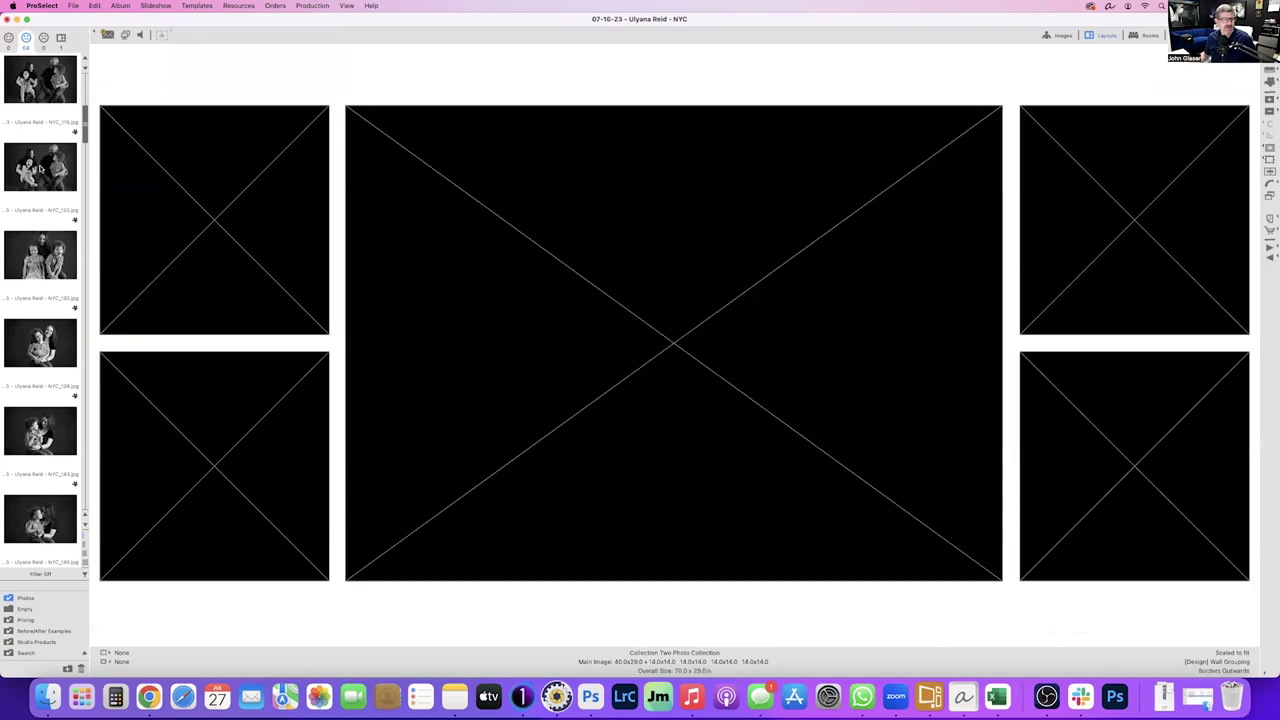
# - Fill the centre, bottom-right and top-right frames with NYC_120, NYC_175 and NYC_185
pyautogui.moveTo(42, 170); pyautogui.dragTo(623, 263)
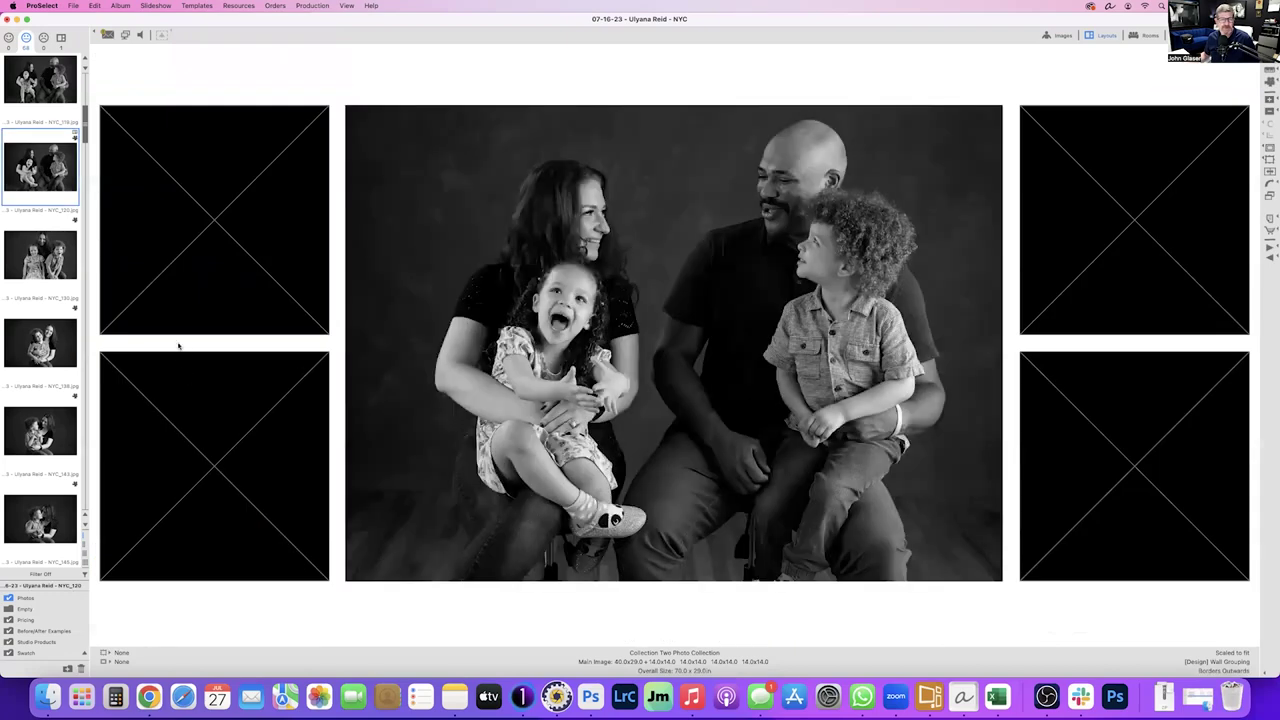
pyautogui.scroll(-5, 40, 300)
pyautogui.scroll(-2, 40, 335)
pyautogui.click(40, 322)
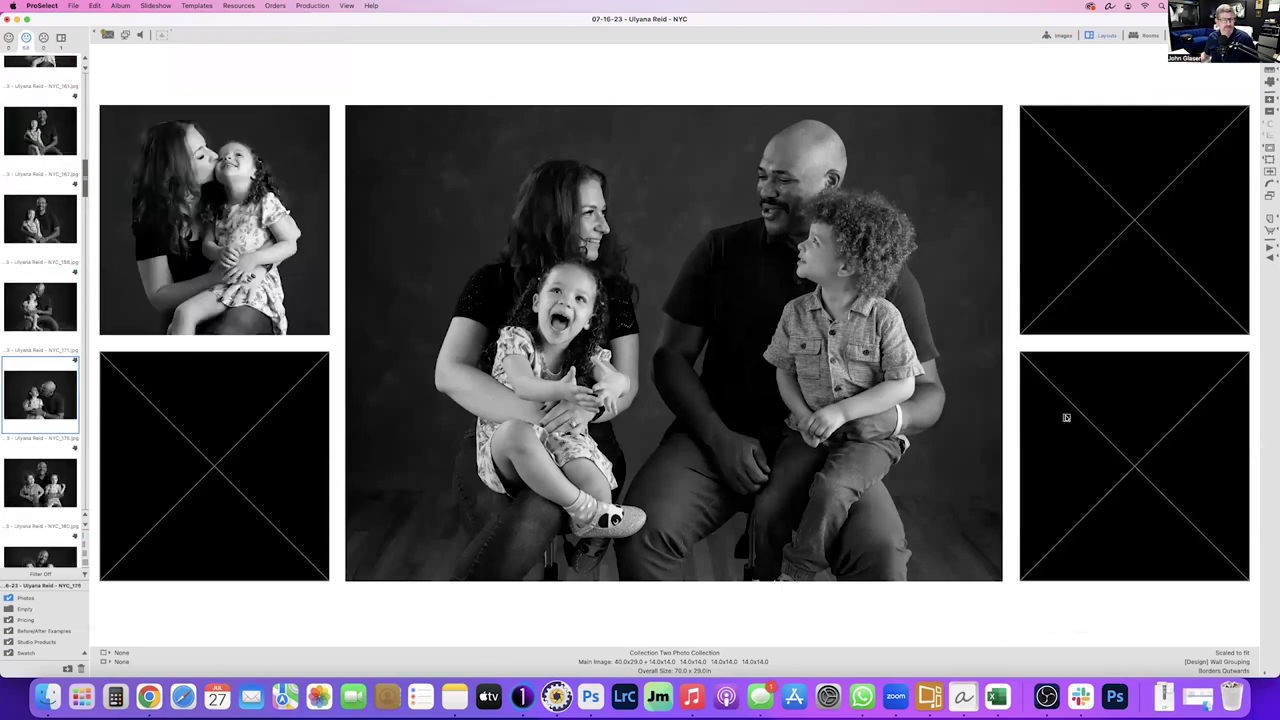
pyautogui.doubleClick(45, 425)
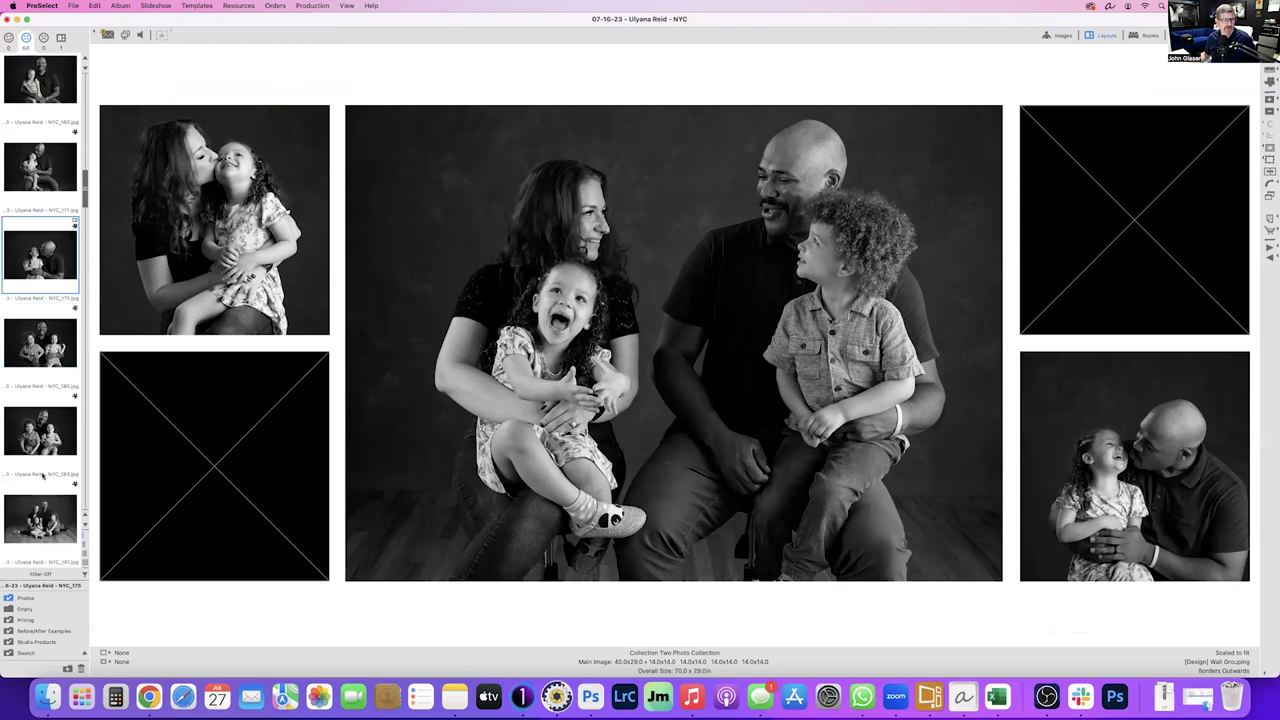
pyautogui.scroll(3, 33, 332)
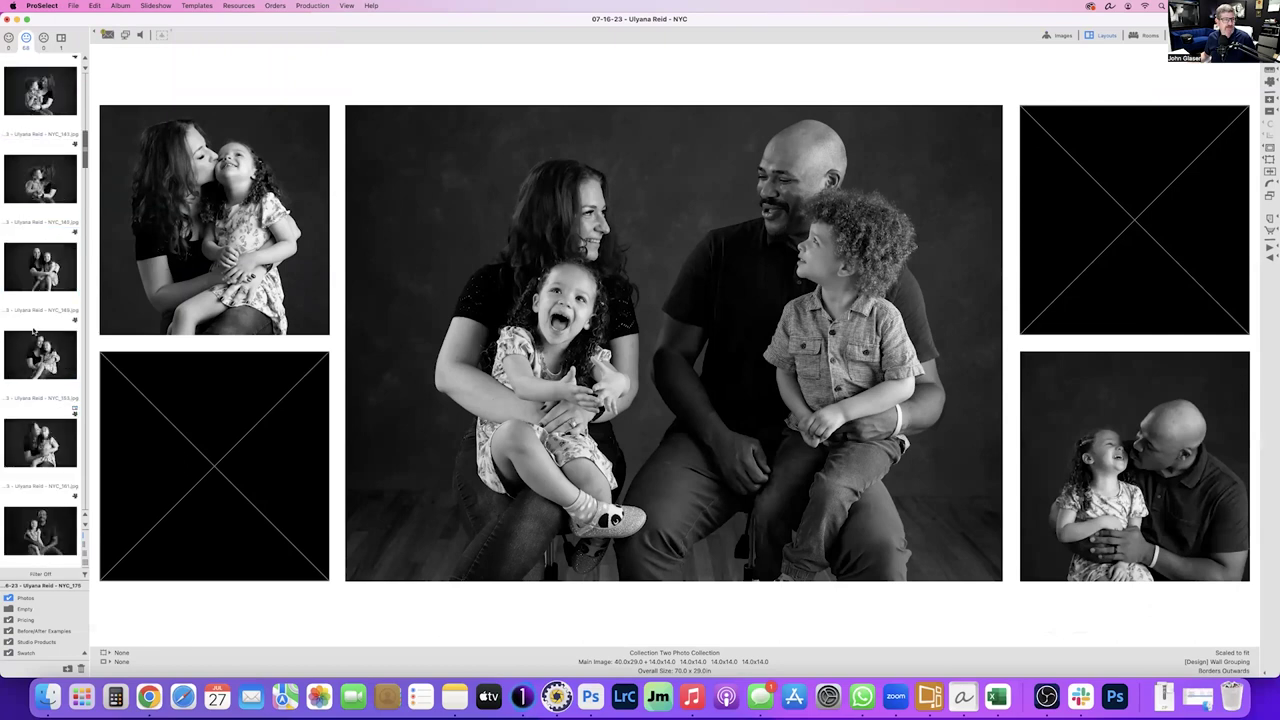
pyautogui.moveTo(40, 178); pyautogui.dragTo(1094, 198)
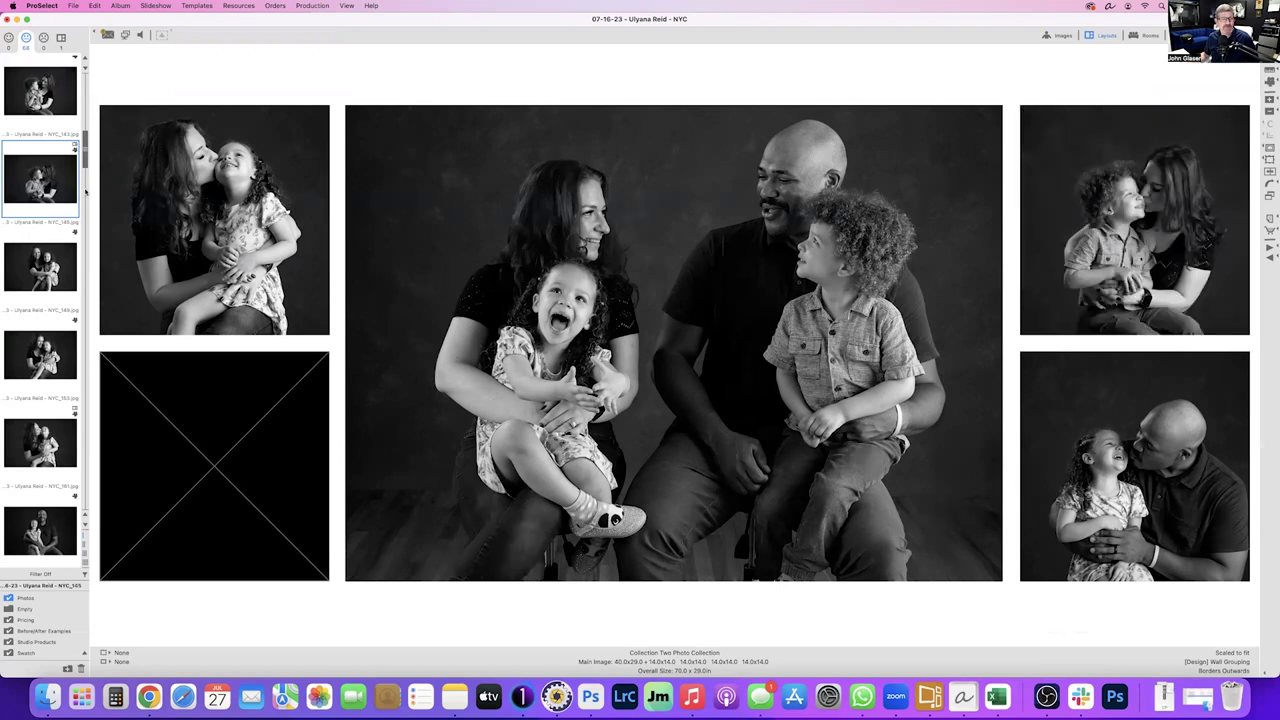
# - Place NYC_180, the father holding both children, in the empty lower-left frame
pyautogui.scroll(-3, 15, 189)
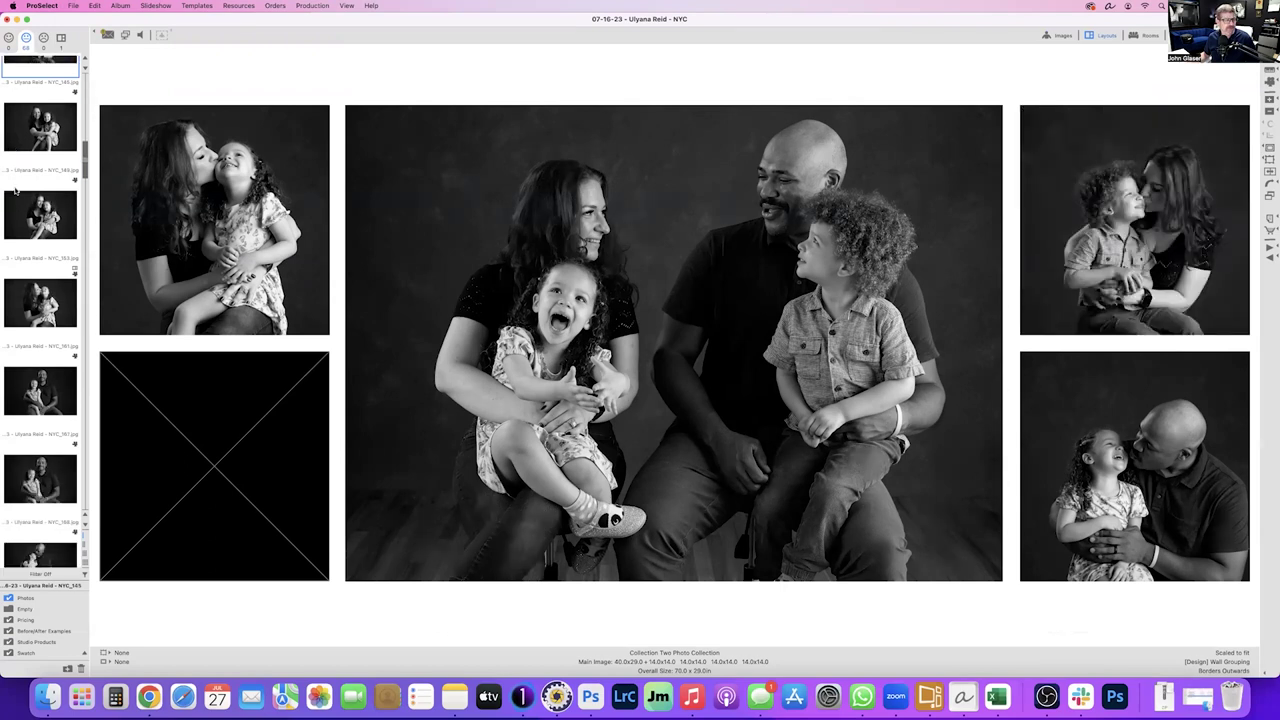
pyautogui.scroll(-2, 15, 189)
pyautogui.scroll(-8, 22, 182)
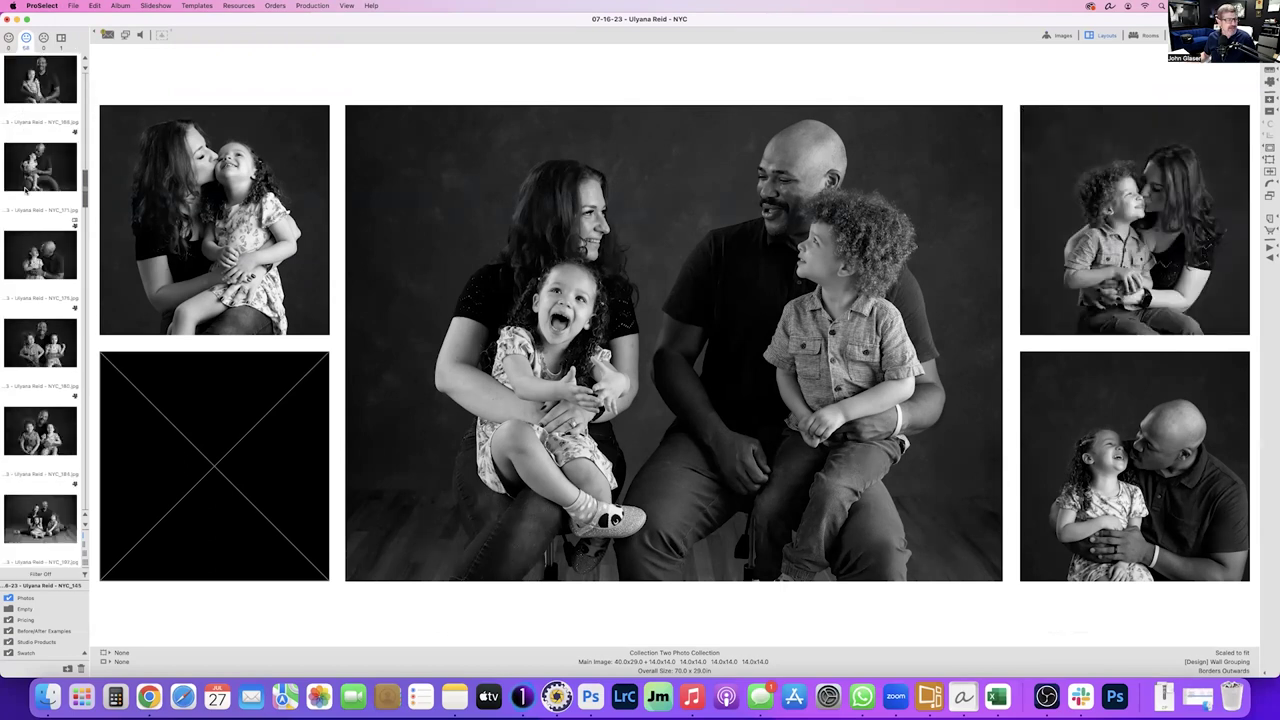
pyautogui.scroll(8, 25, 190)
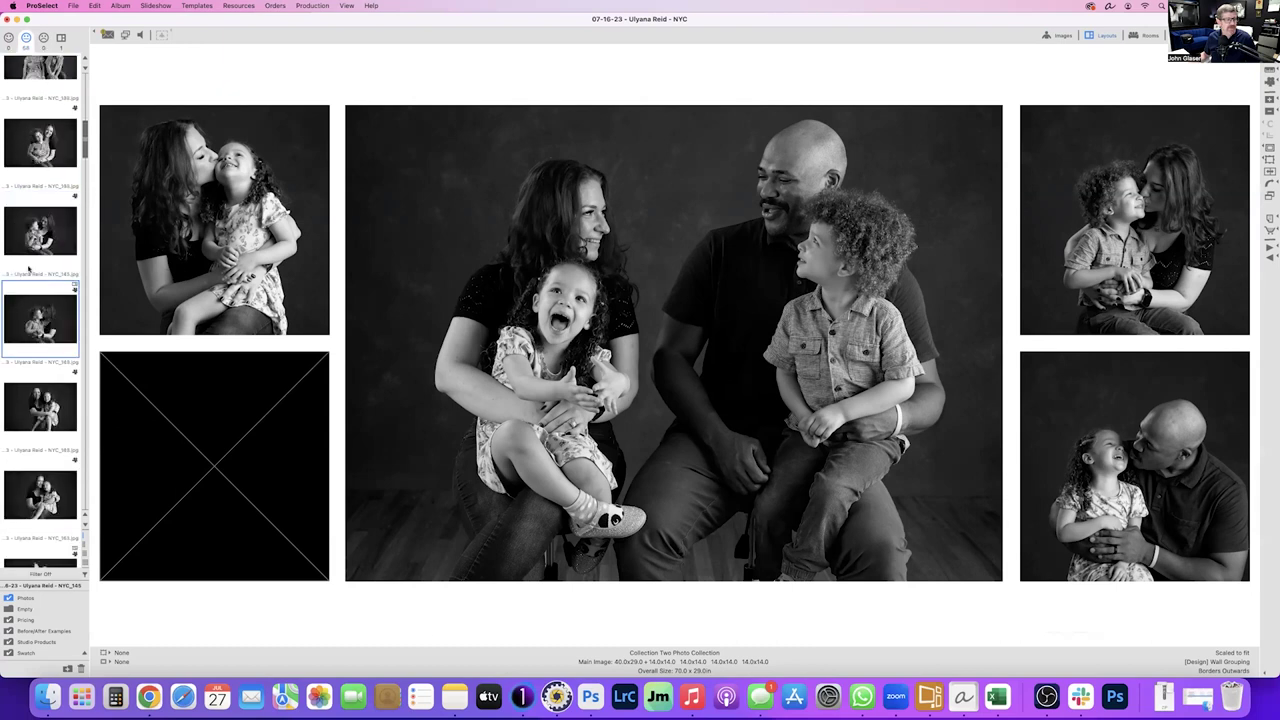
pyautogui.scroll(5, 33, 298)
pyautogui.scroll(-6, 37, 297)
pyautogui.scroll(-8, 38, 287)
pyautogui.scroll(-8, 38, 282)
pyautogui.scroll(-8, 38, 282)
pyautogui.scroll(15, 40, 281)
pyautogui.scroll(3, 40, 281)
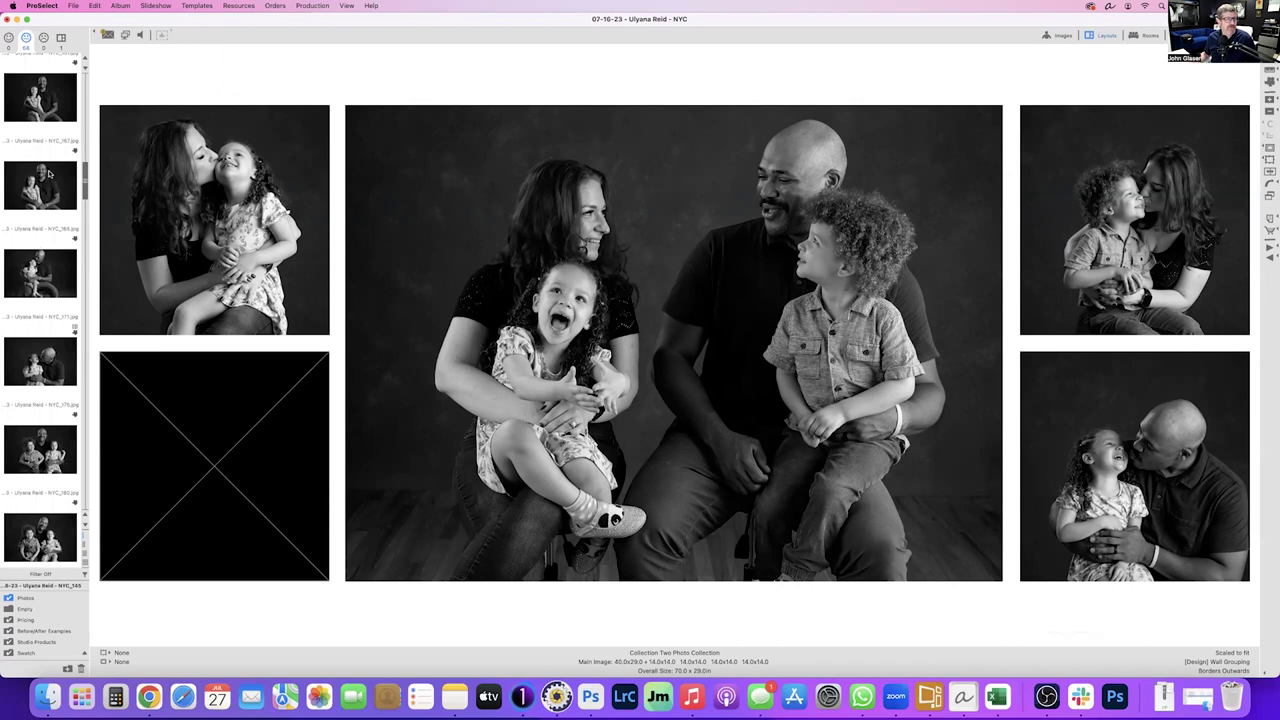
pyautogui.moveTo(46, 456); pyautogui.dragTo(191, 403)
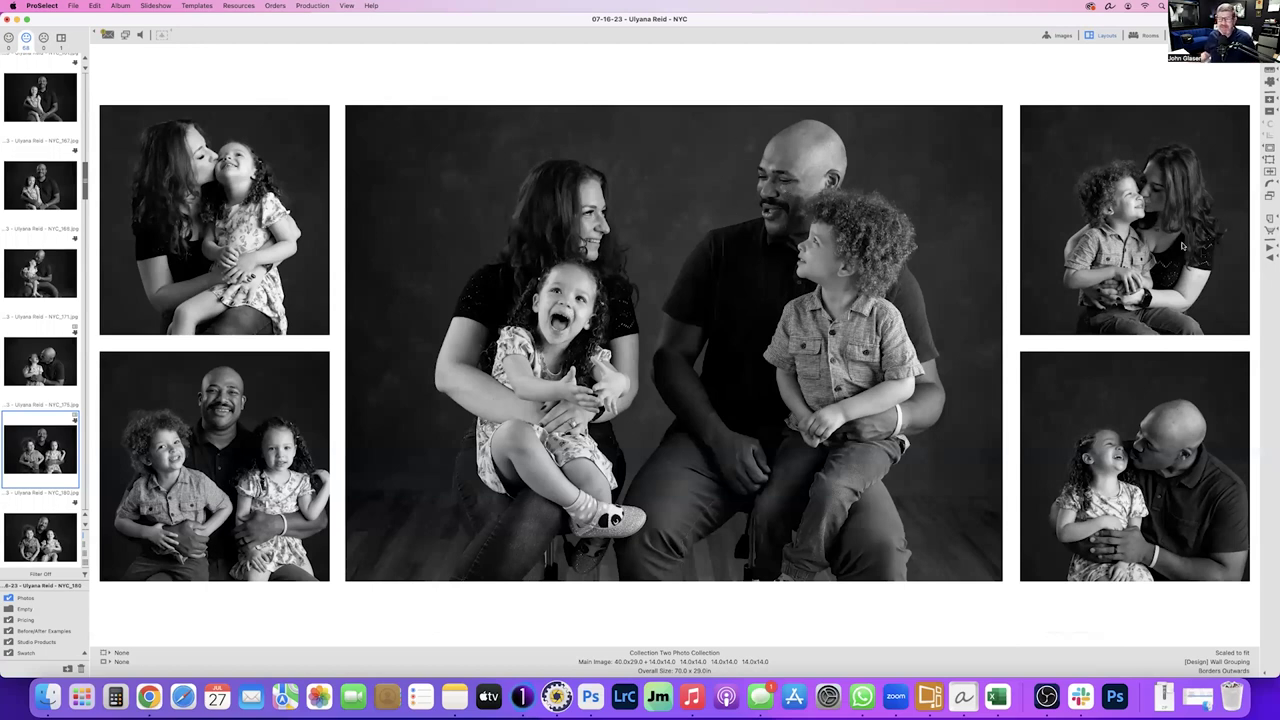
# - Hang Collection Two above the sofa in the Lt Gray Sofa room, nudged slightly right and down
pyautogui.click(1150, 36)
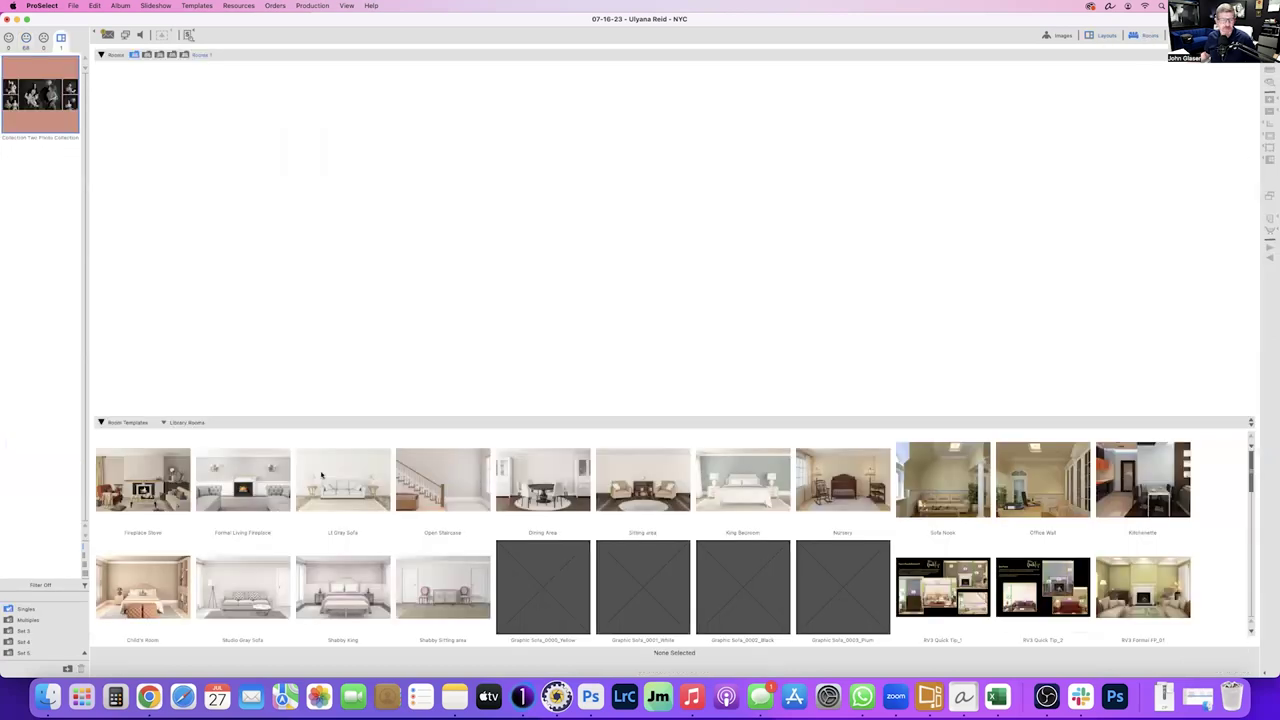
pyautogui.doubleClick(343, 481)
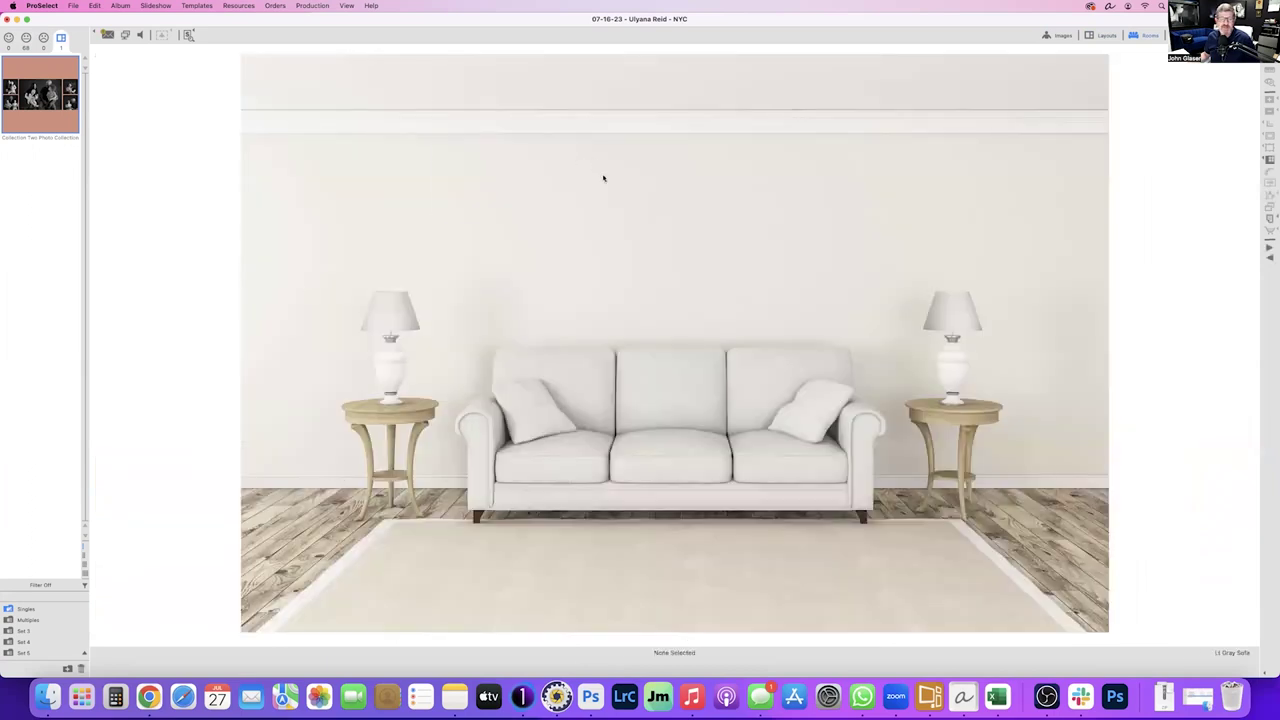
pyautogui.click(580, 153)
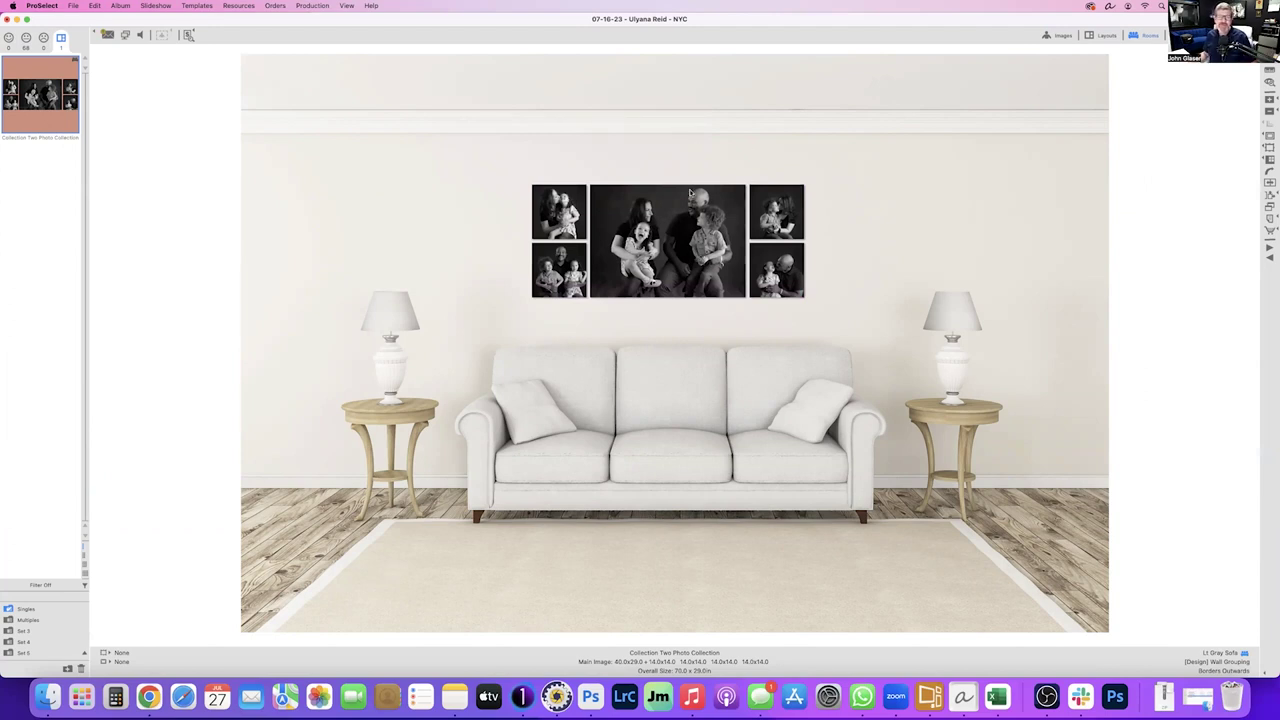
pyautogui.moveTo(689, 193); pyautogui.dragTo(677, 218)
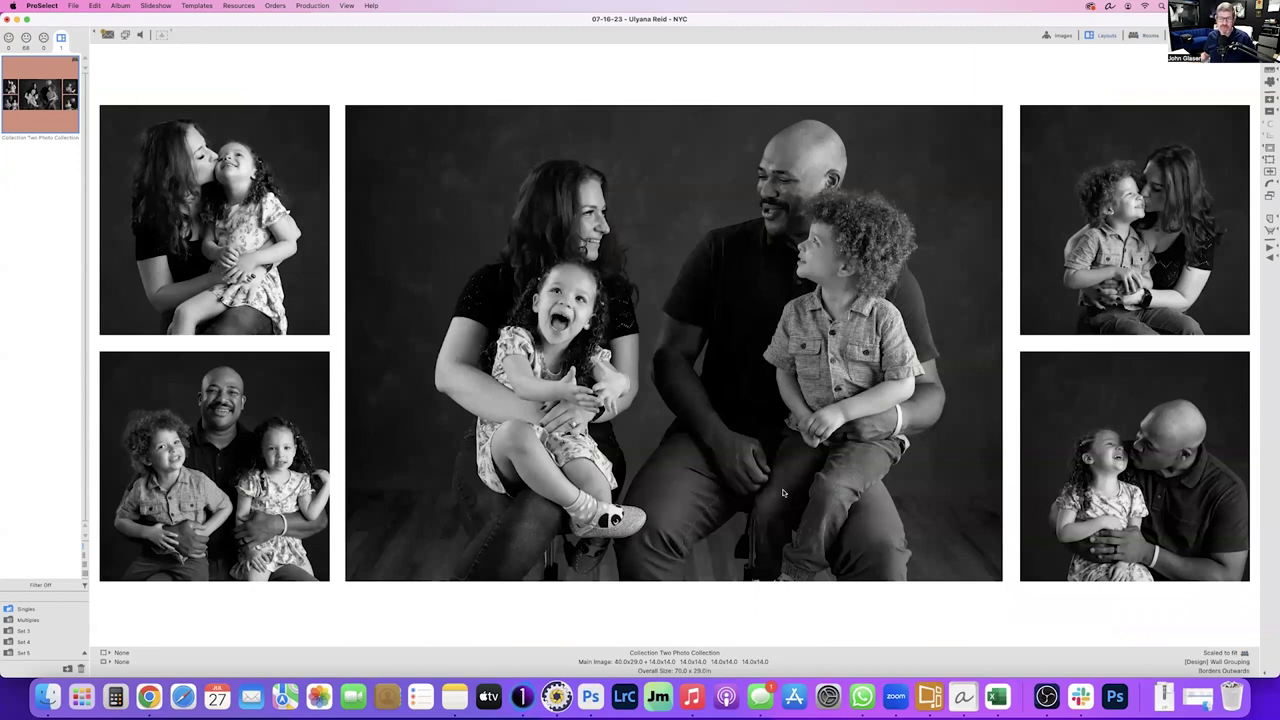
# - Leave the room view for the layouts list and browse the Templates strip
pyautogui.press('Escape')
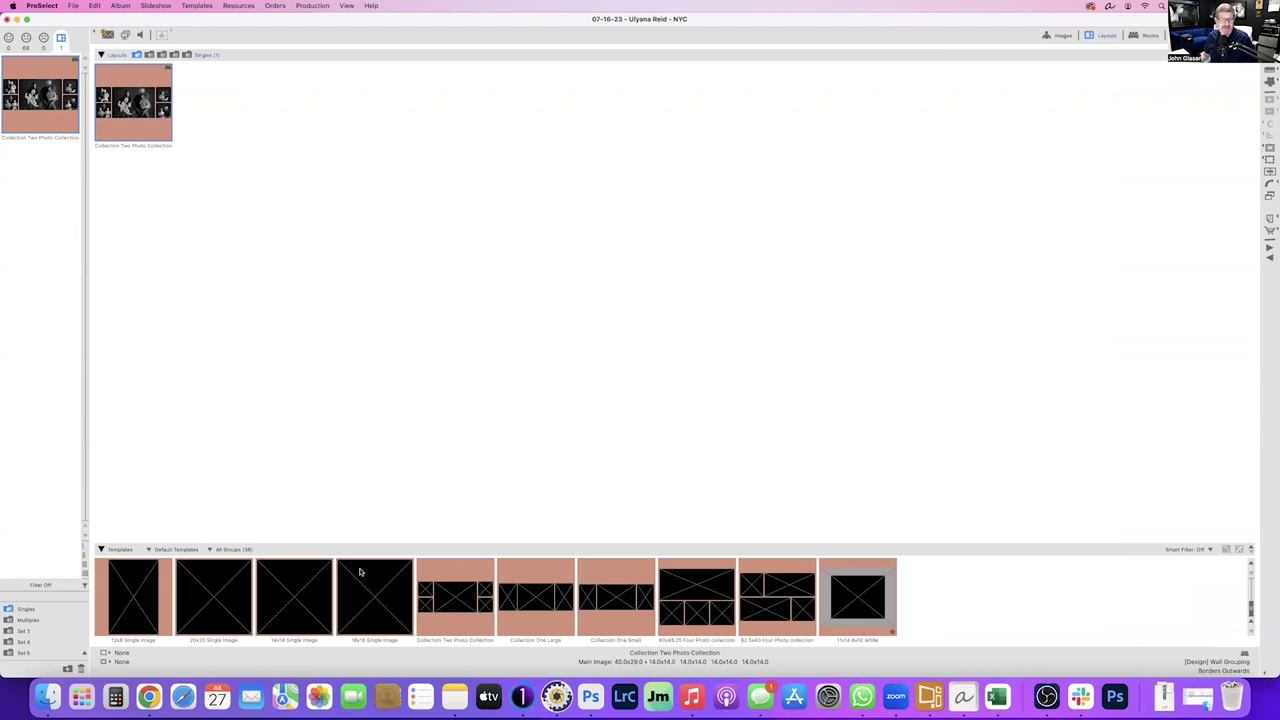
pyautogui.scroll(2, 449, 580)
pyautogui.scroll(-1, 446, 586)
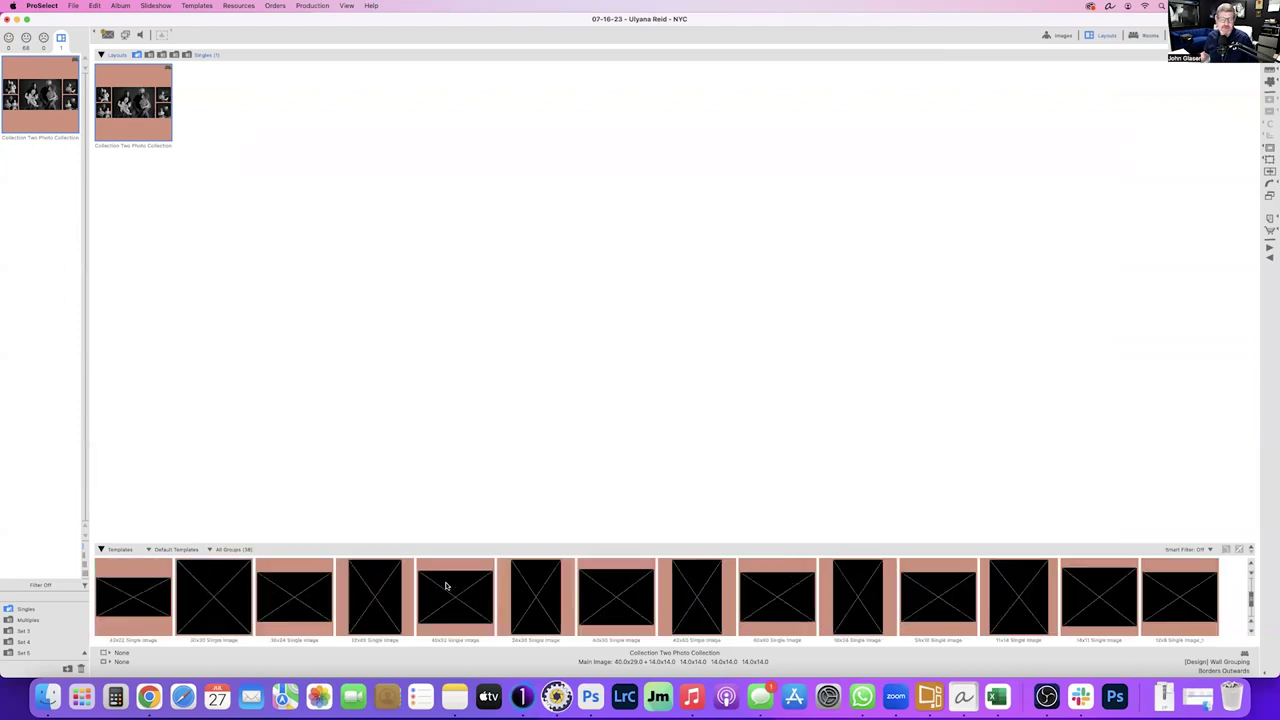
pyautogui.scroll(1, 445, 585)
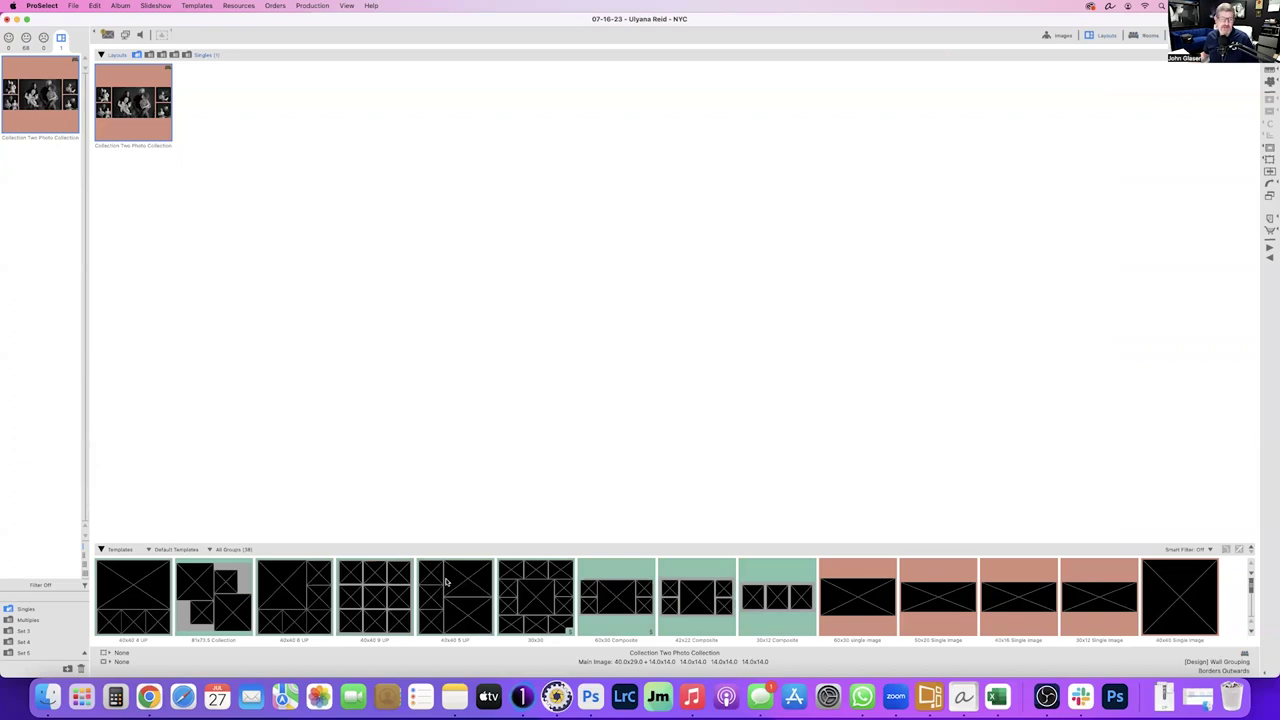
pyautogui.scroll(-2, 862, 602)
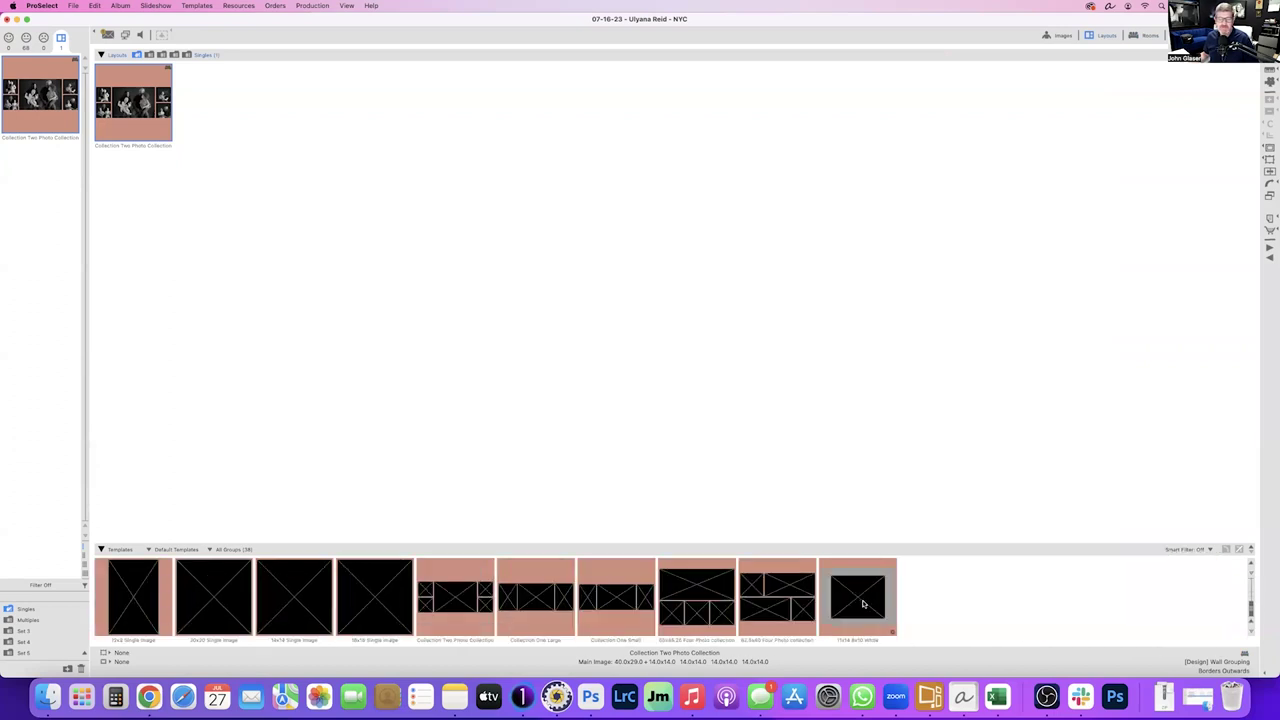
pyautogui.scroll(1, 863, 603)
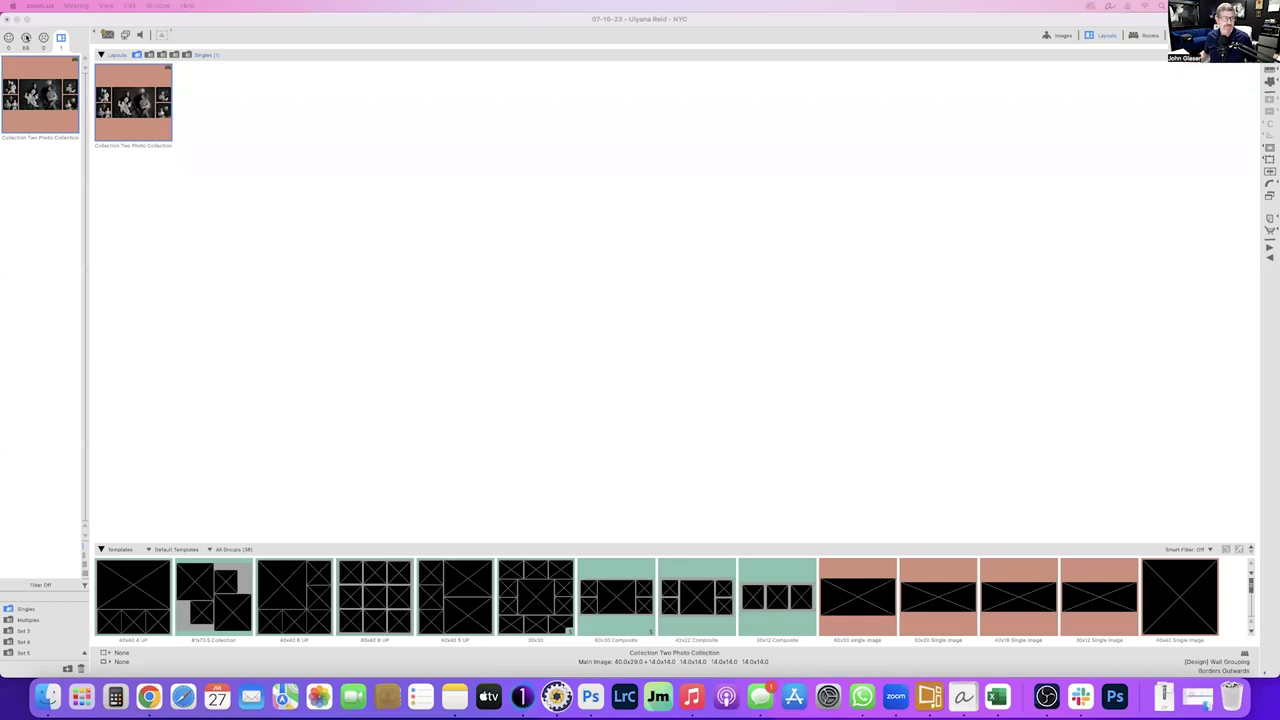
# - Open NYC_100 from the photo grid and rate each photo, stepping through to NYC_143
pyautogui.click(25, 38)
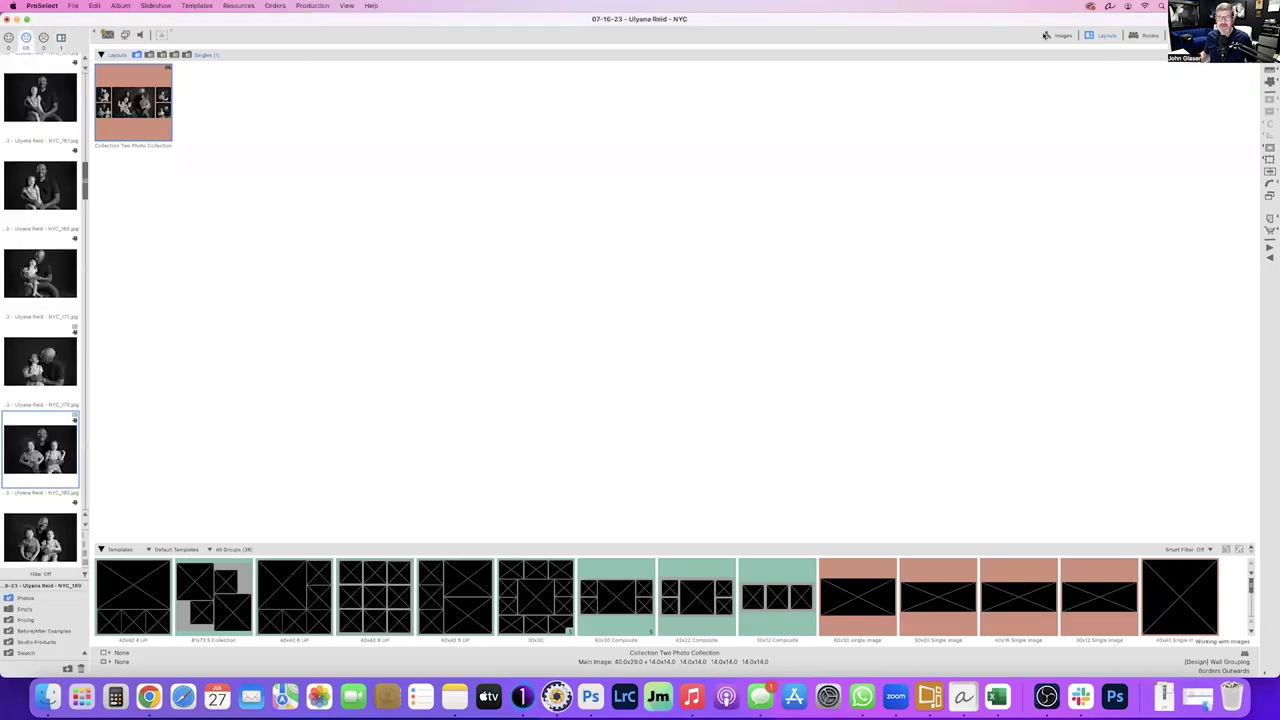
pyautogui.click(1056, 35)
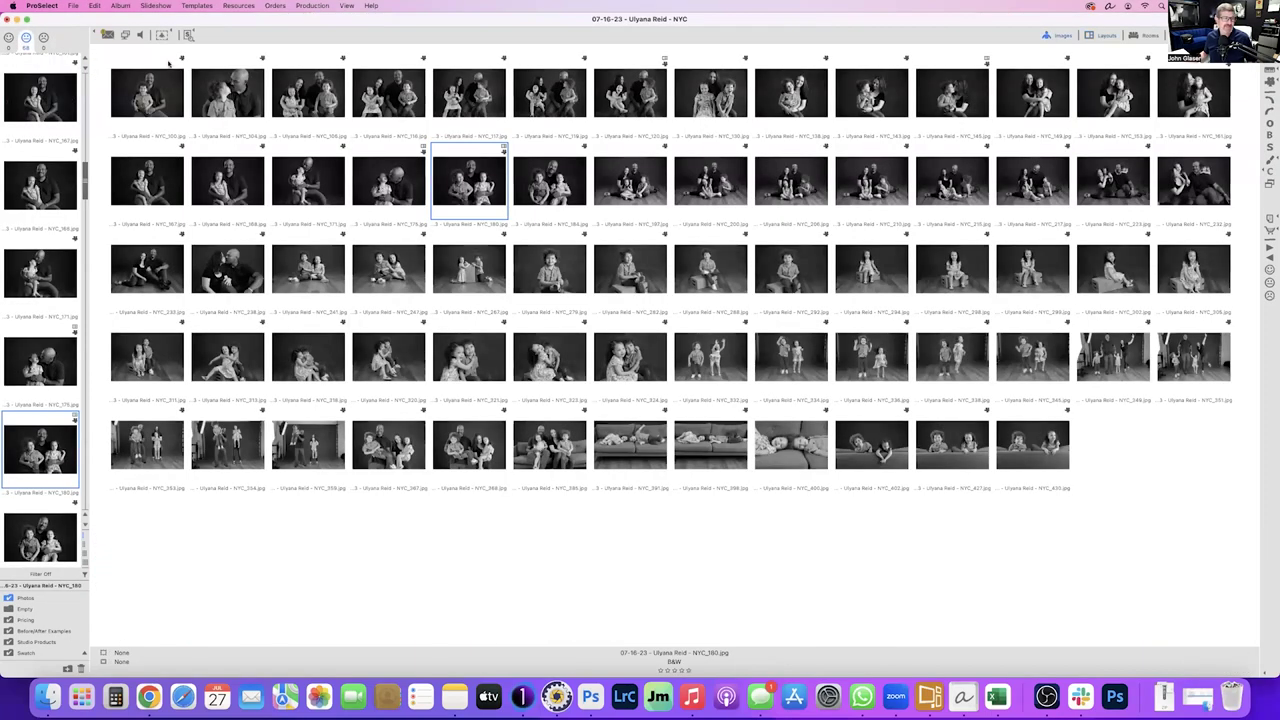
pyautogui.doubleClick(157, 90)
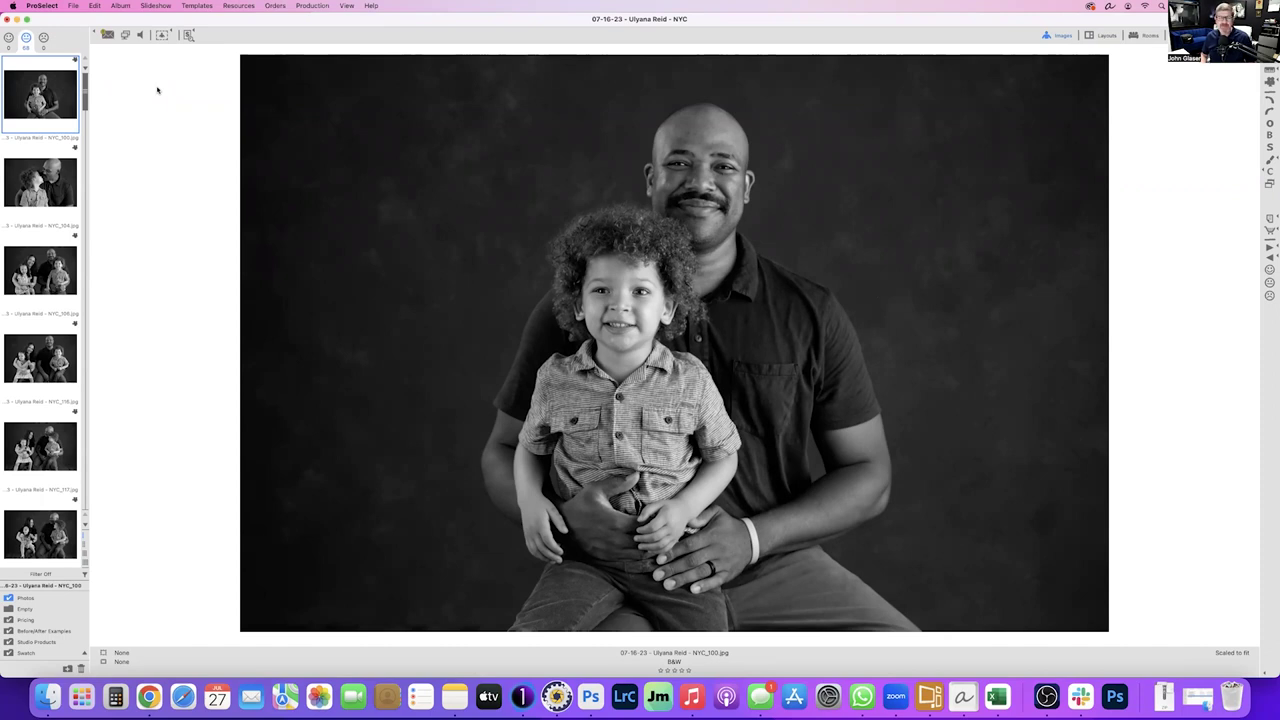
pyautogui.press('Right')
pyautogui.press('Right')
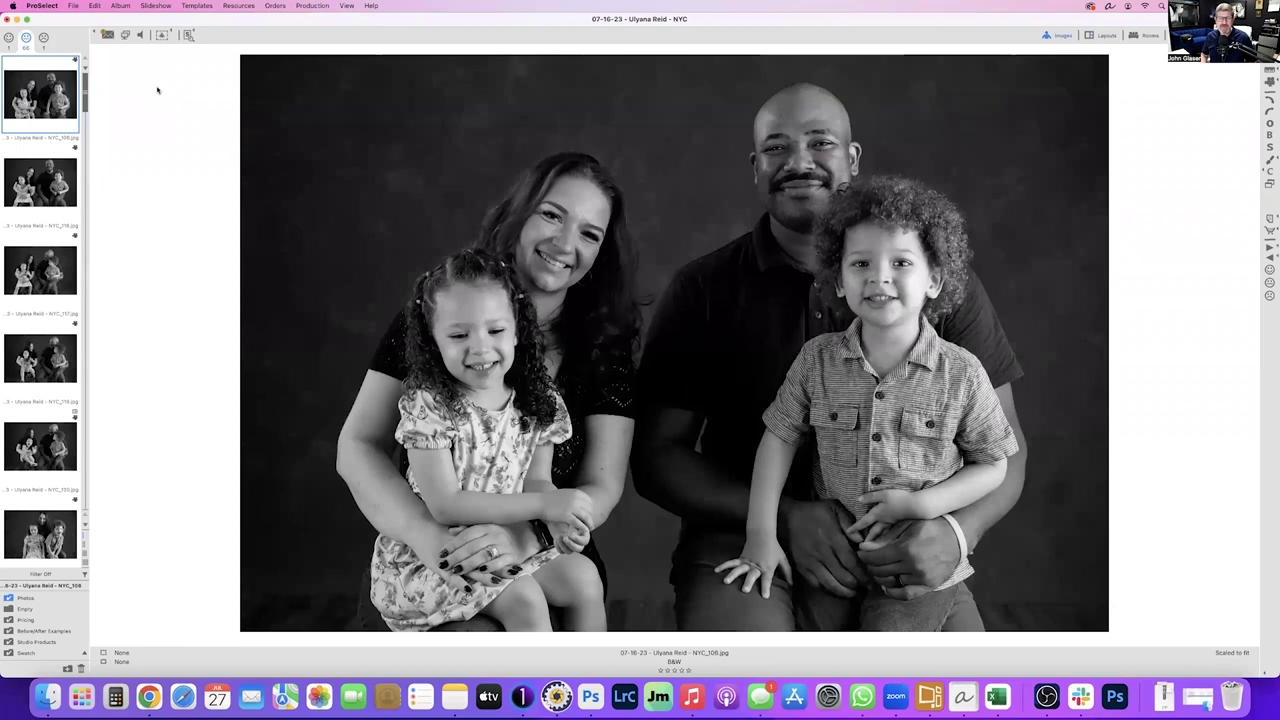
pyautogui.press('Right')
pyautogui.press('Right')
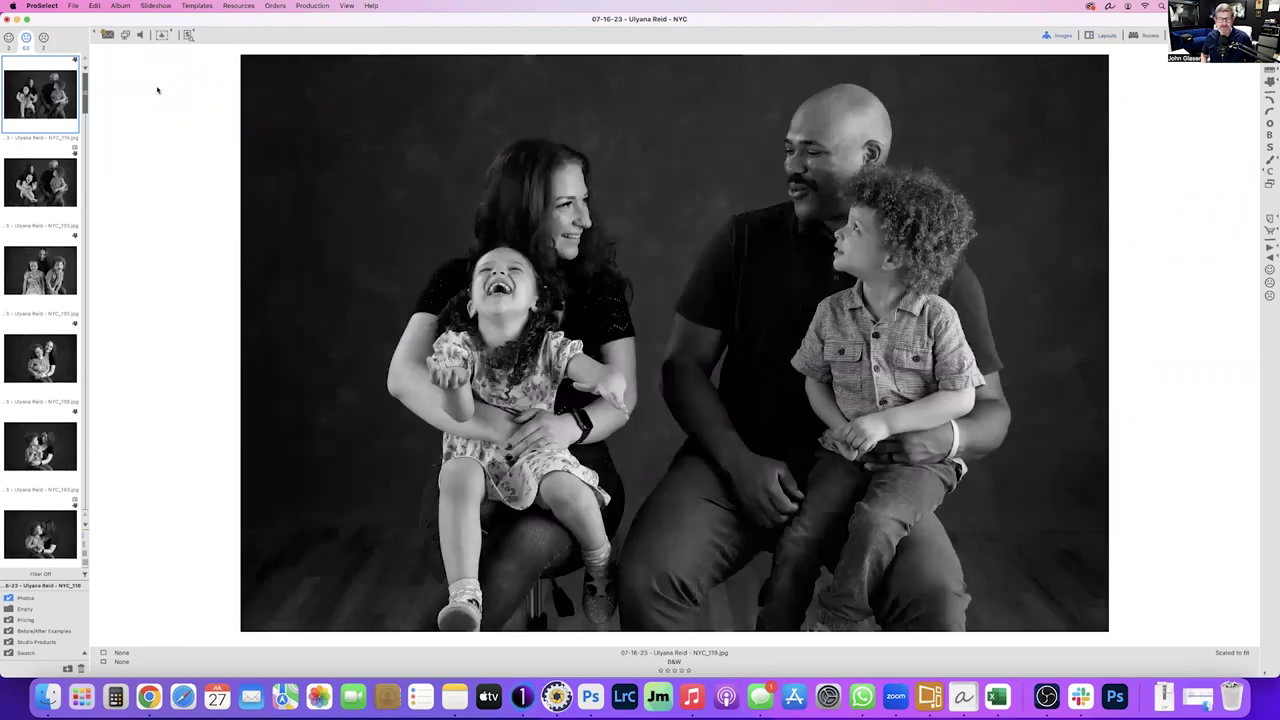
pyautogui.press('Right')
pyautogui.press('Right')
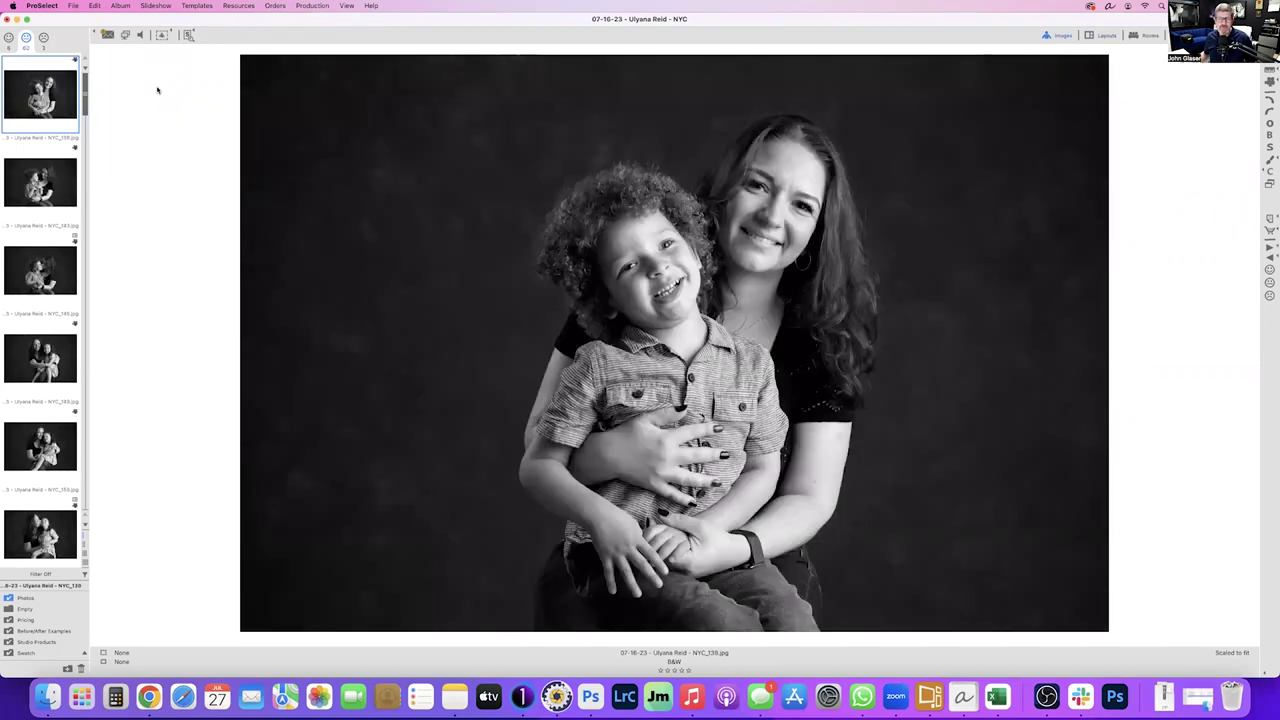
pyautogui.press('Right')
pyautogui.press('Right')
pyautogui.press('Right')
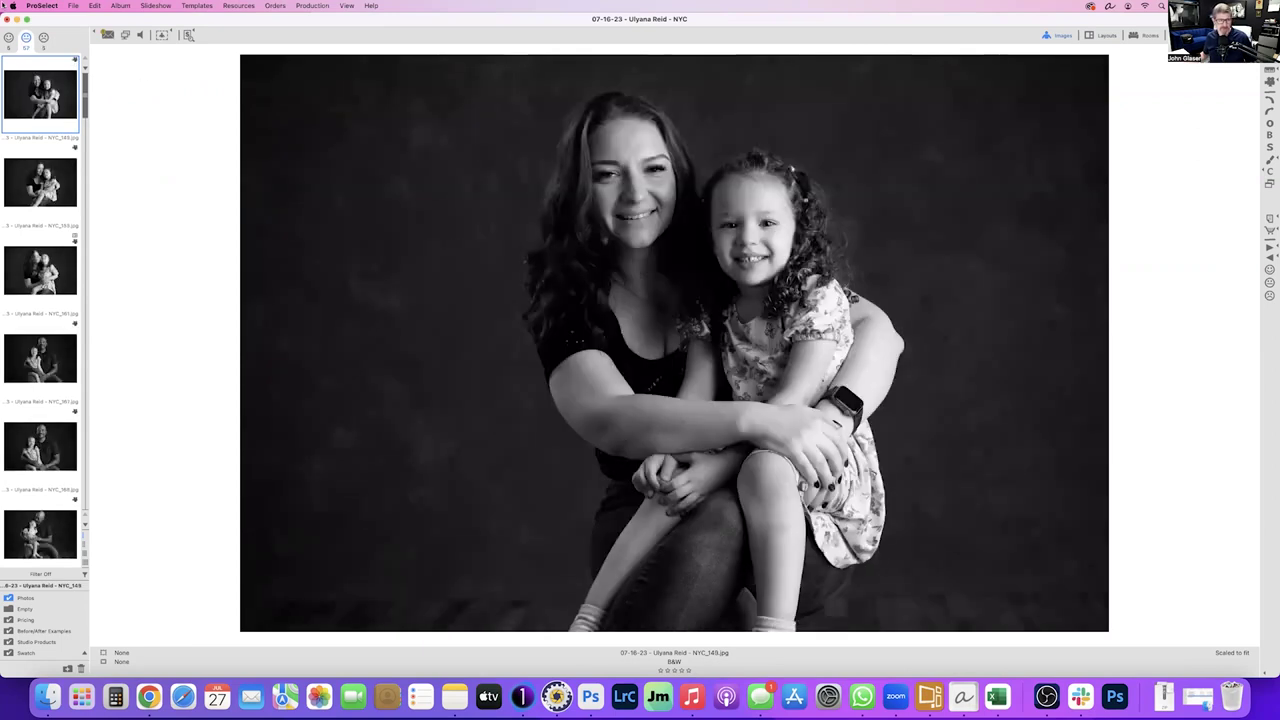
# - Filter to the favourite photos and select all six to compare them side by side
pyautogui.click(42, 38)
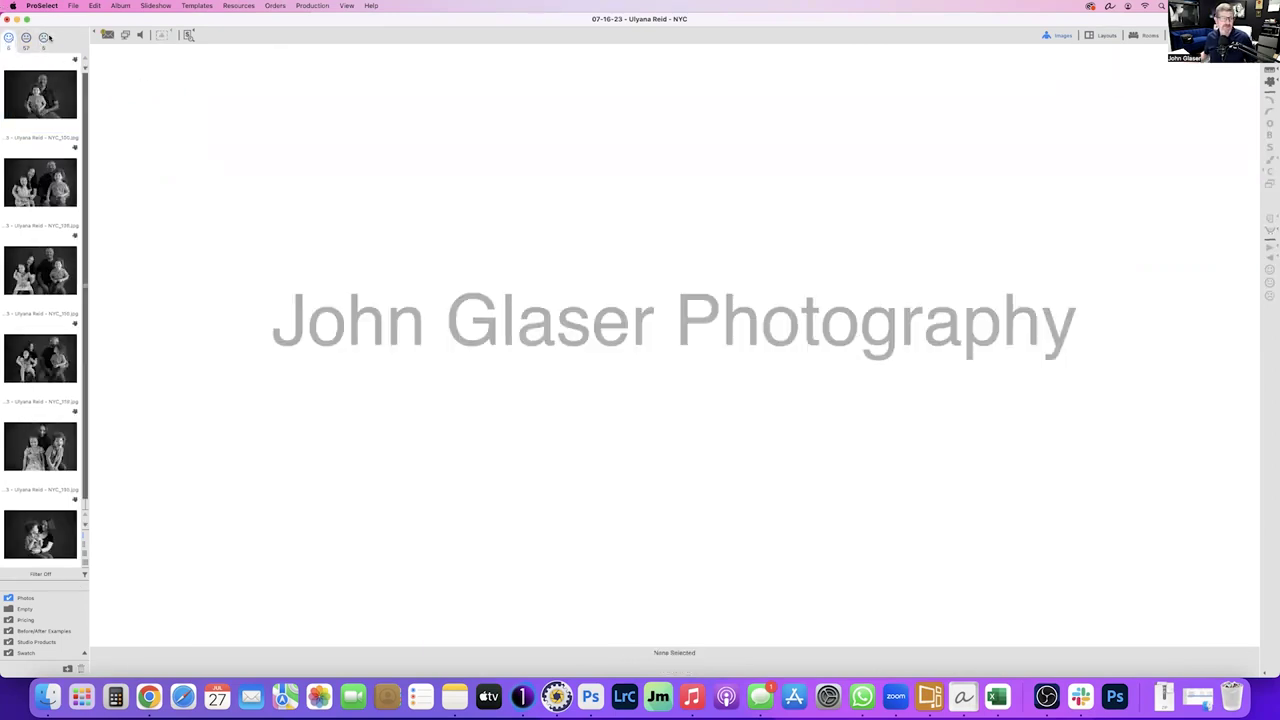
pyautogui.click(46, 37)
pyautogui.click(9, 38)
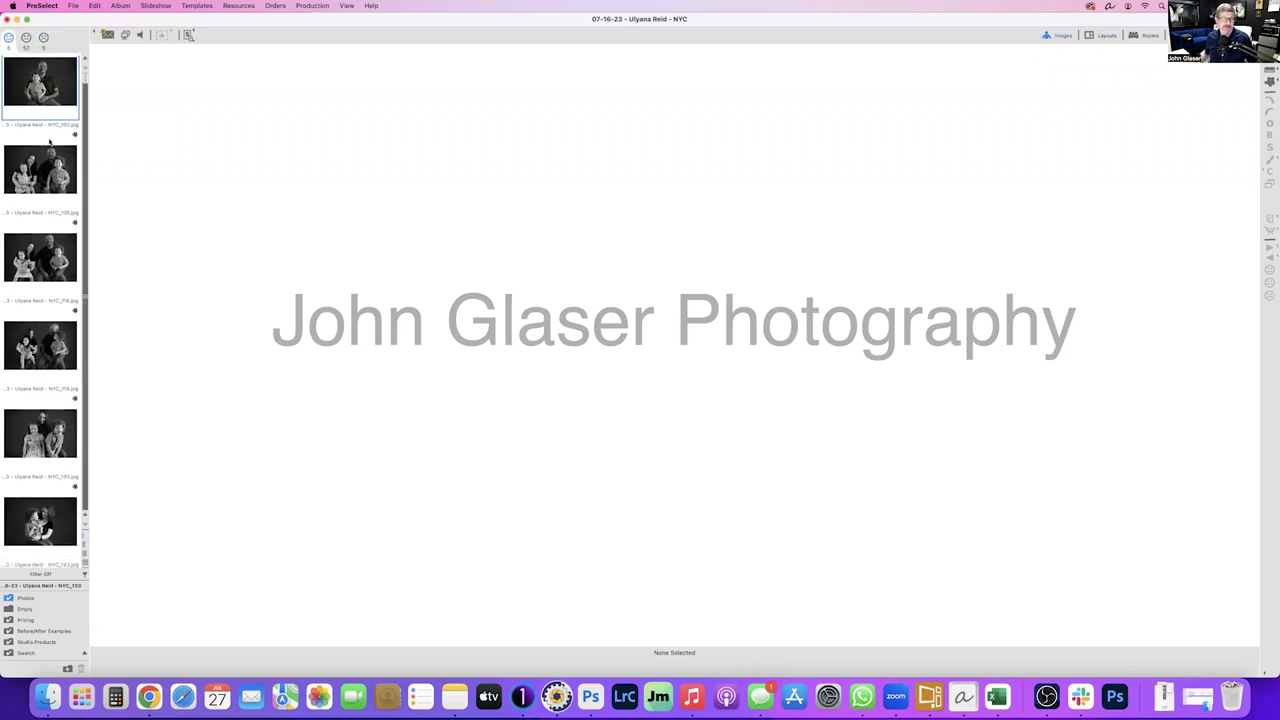
pyautogui.press('super+a')
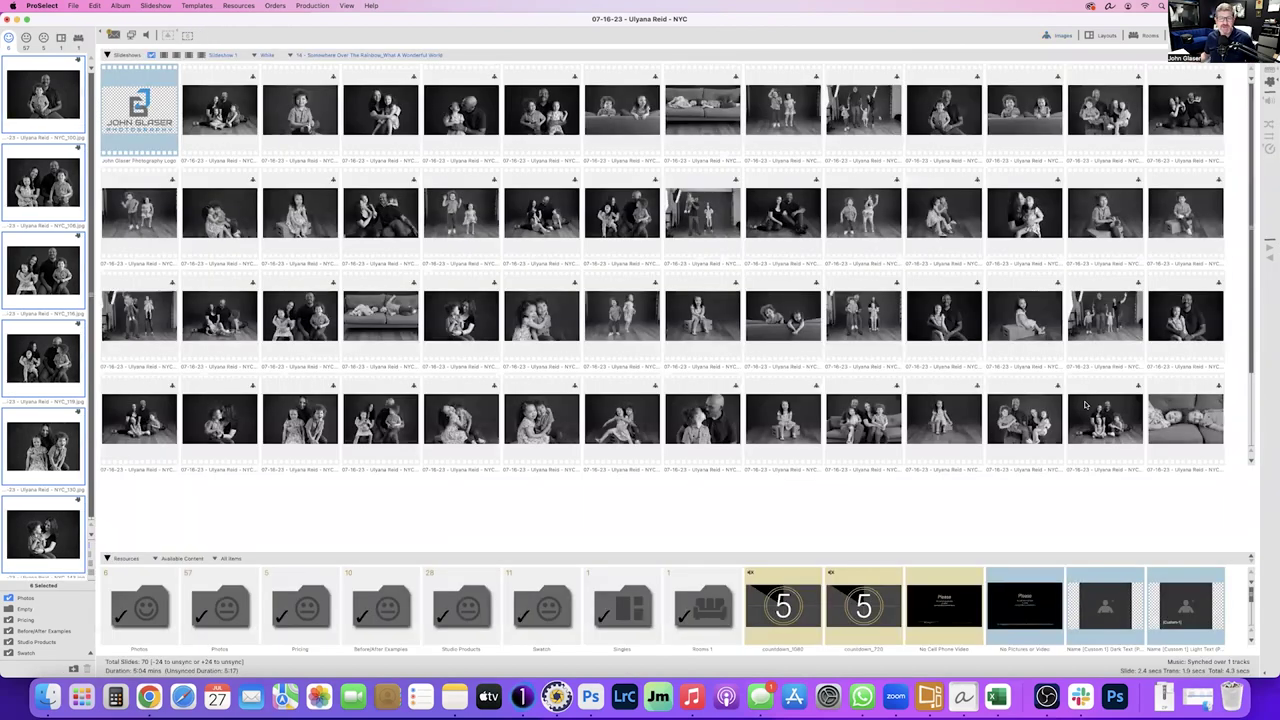
# - Drag the studio logo slide from the start of Slideshow 1 to after the last slide
pyautogui.press('super+End')
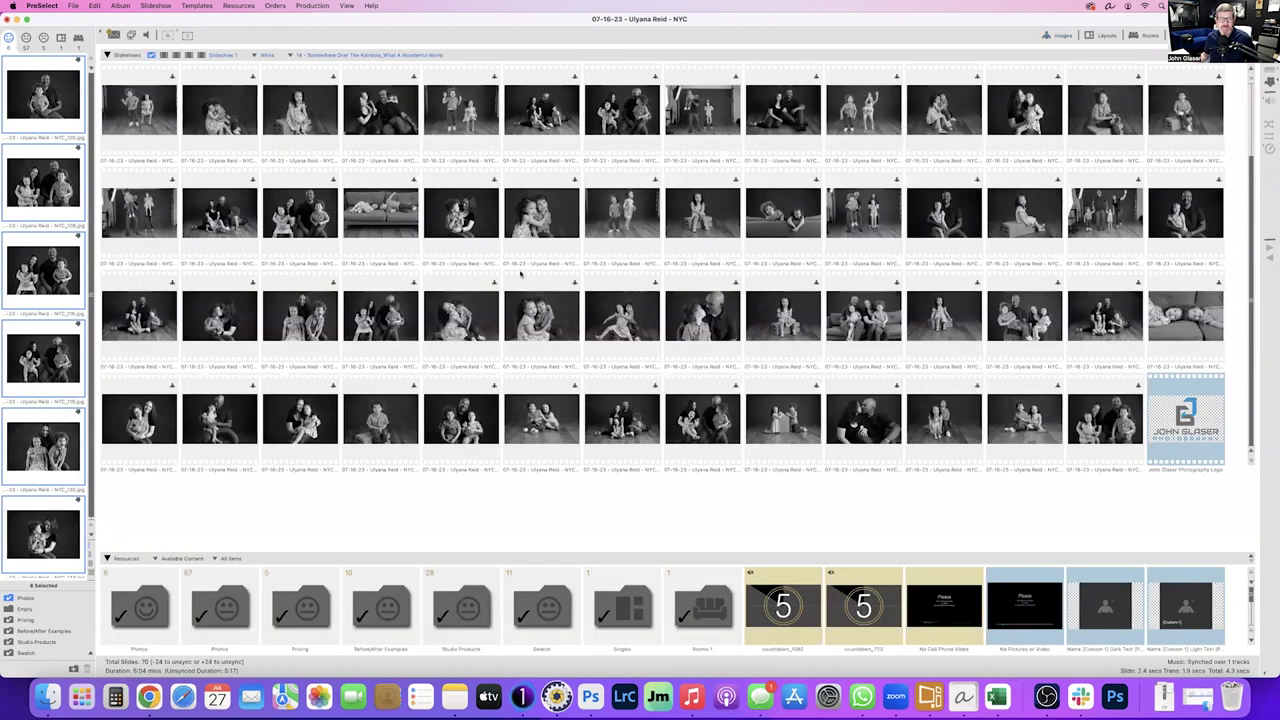
pyautogui.press('super+Home')
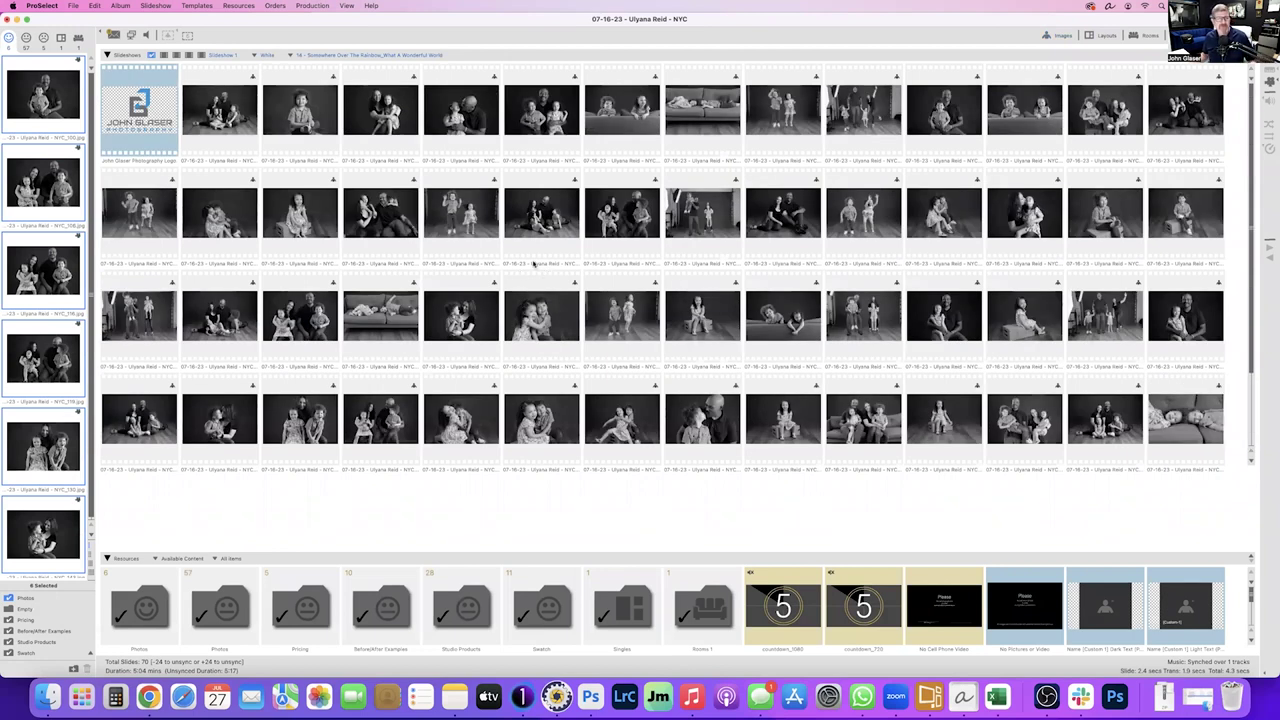
pyautogui.click(146, 95)
pyautogui.moveTo(215, 170); pyautogui.dragTo(1103, 440)
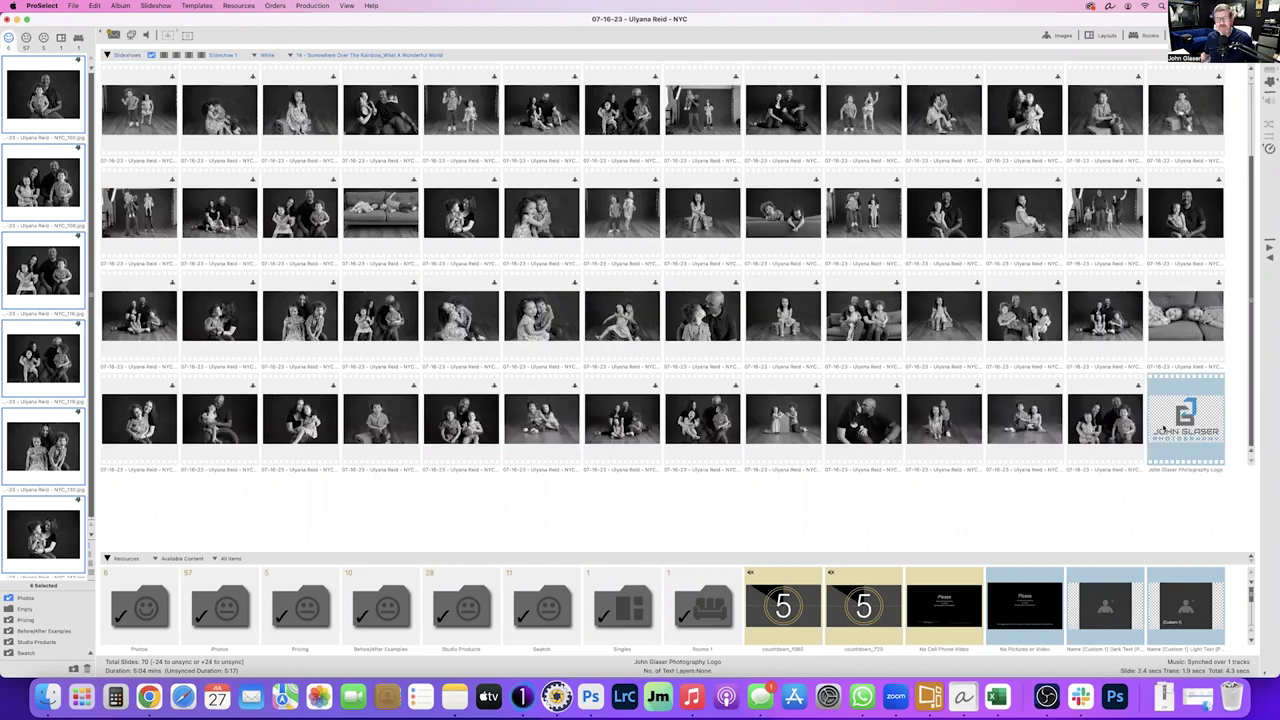